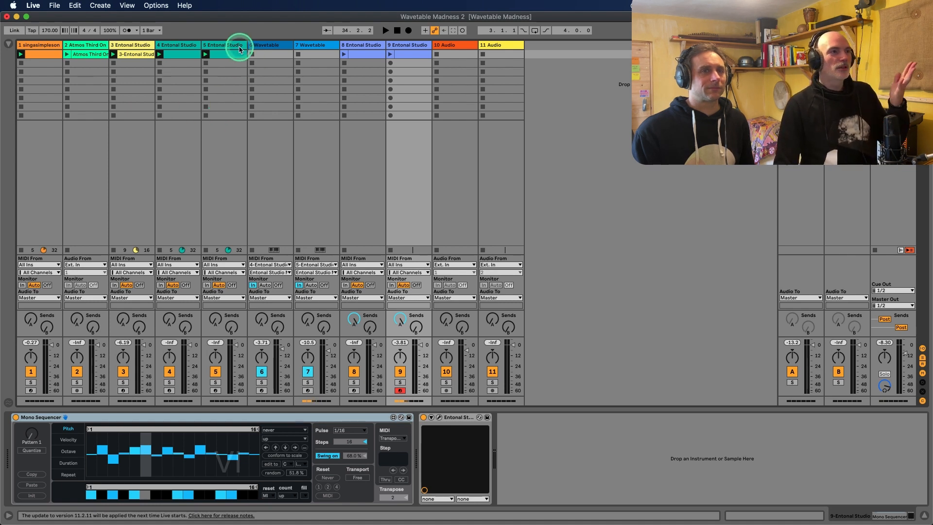
Restart playback from the beginning of the set and deactivate track 9.
click(397, 30)
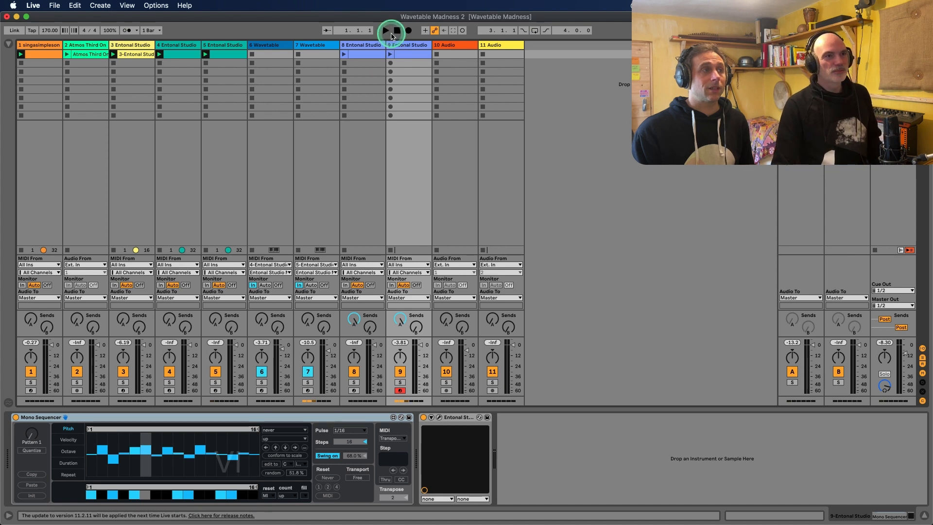
click(386, 31)
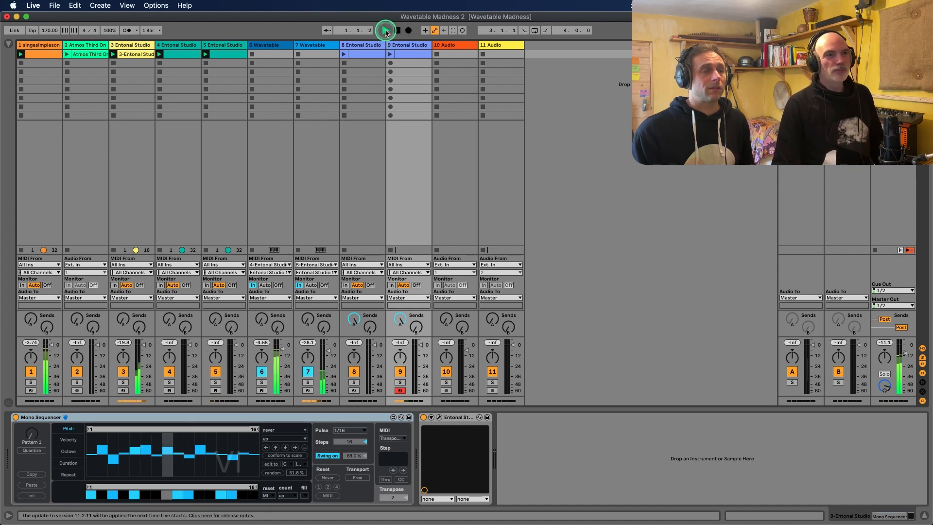
click(400, 373)
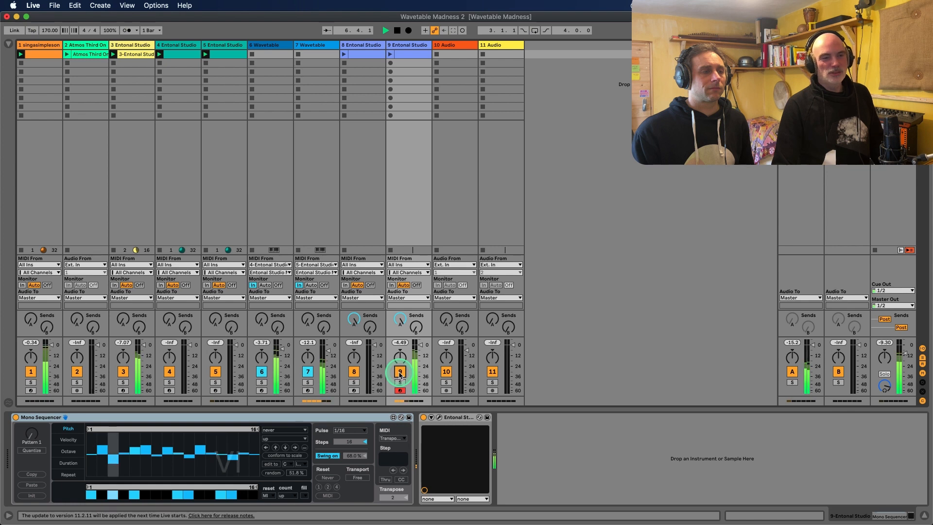
click(400, 372)
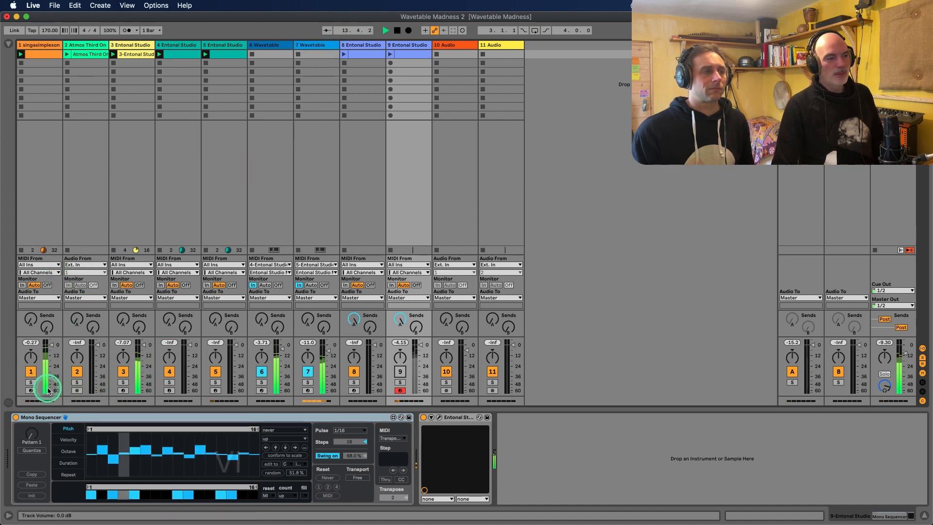
Stop playback, solo track 1 and play it on its own.
key(space)
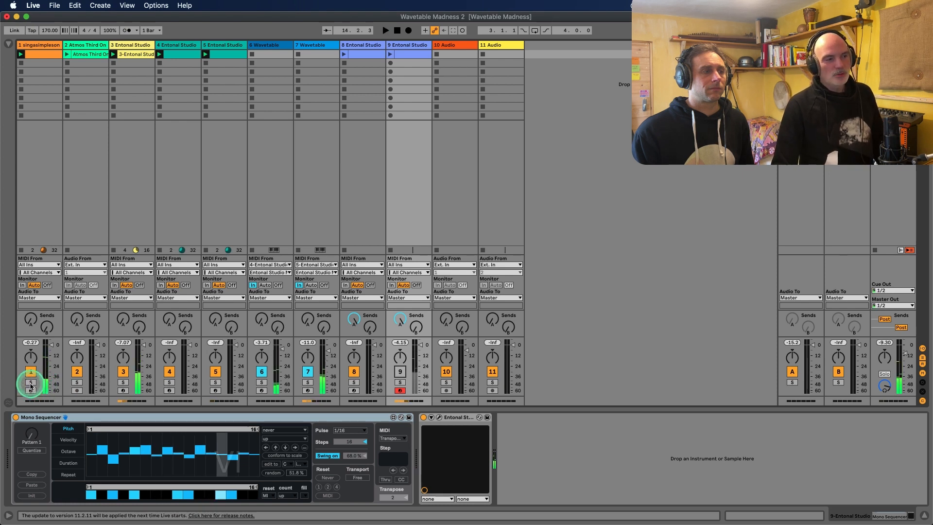
click(31, 383)
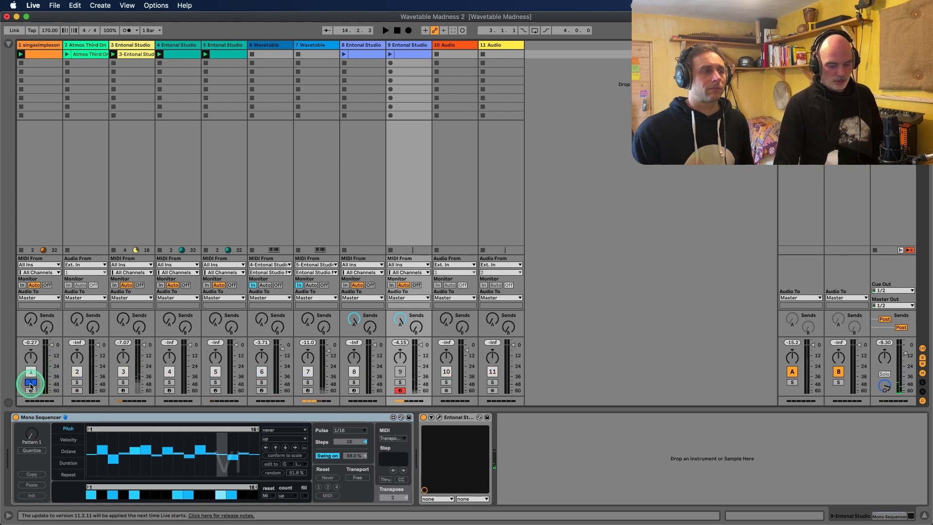
key(space)
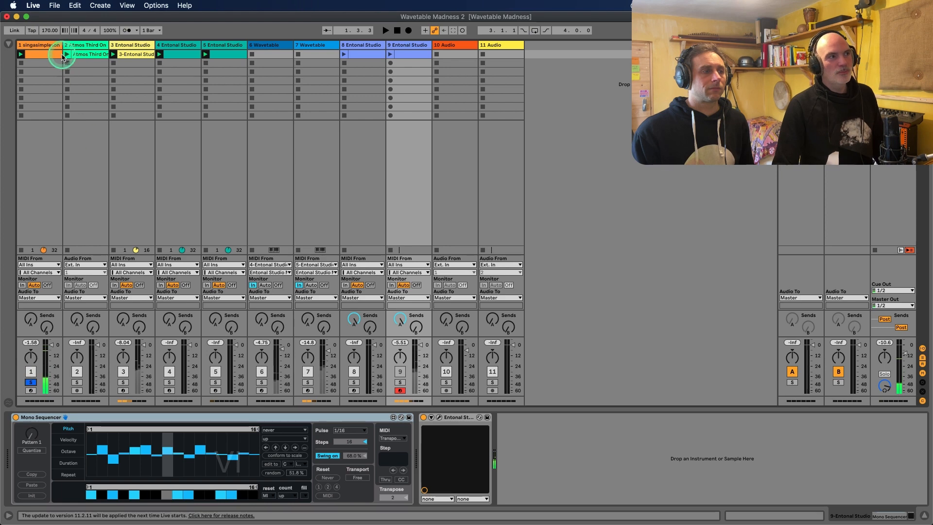
Add the Beat Repeat audio effect to the end of track 1's device chain, after Shifter.
click(39, 45)
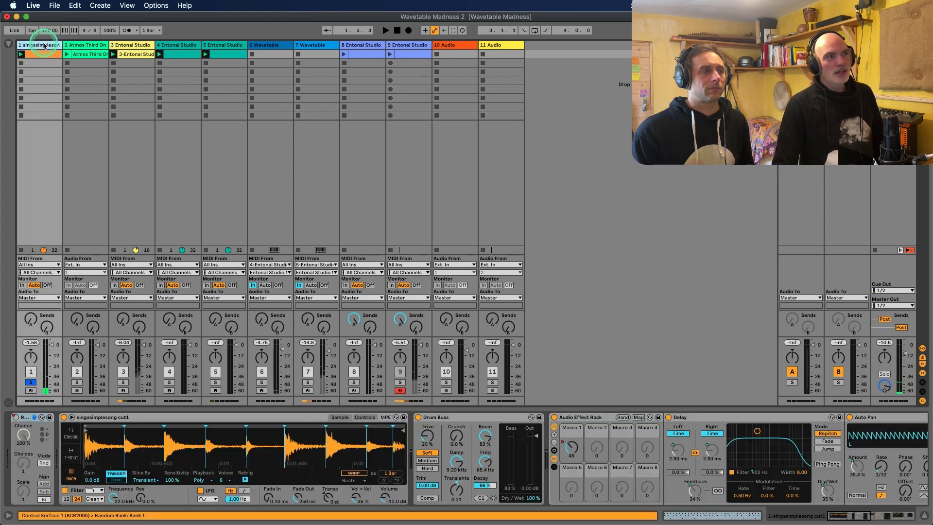
click(7, 44)
scroll(601, 465, right, 10)
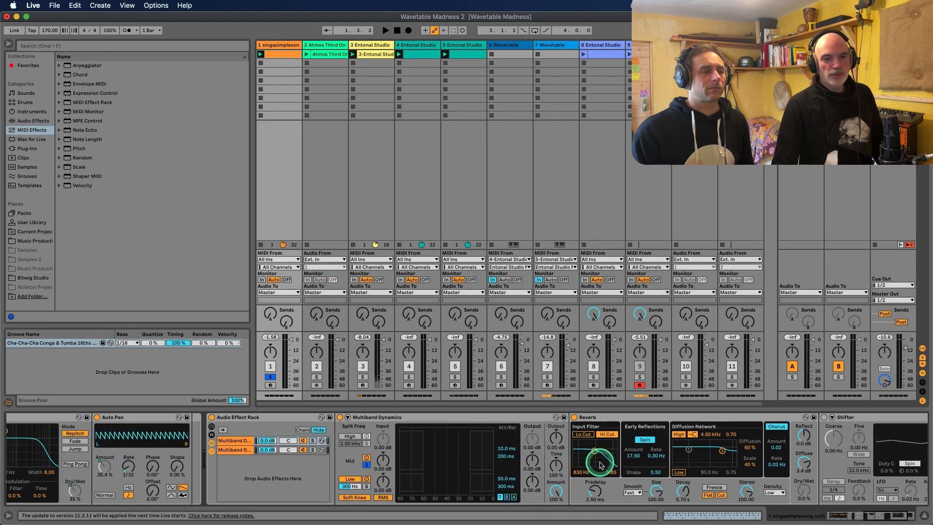
scroll(601, 465, right, 3)
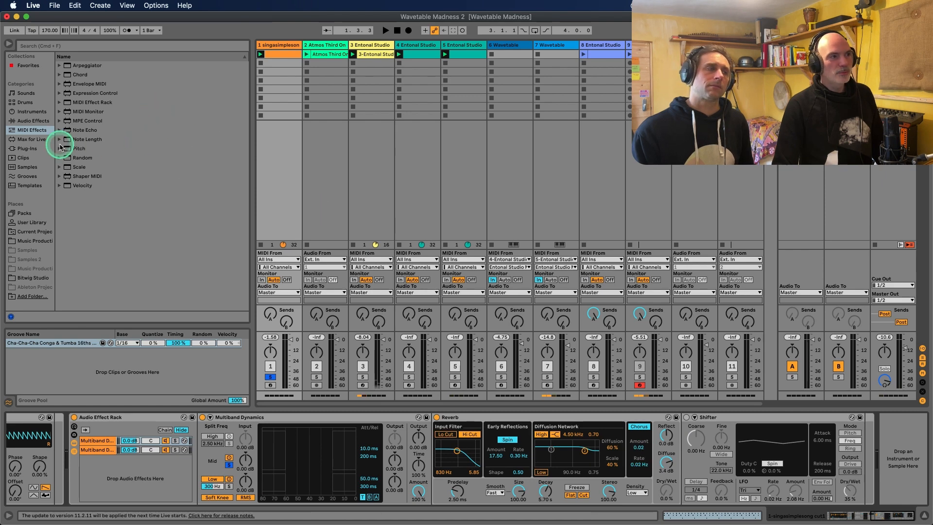
click(35, 121)
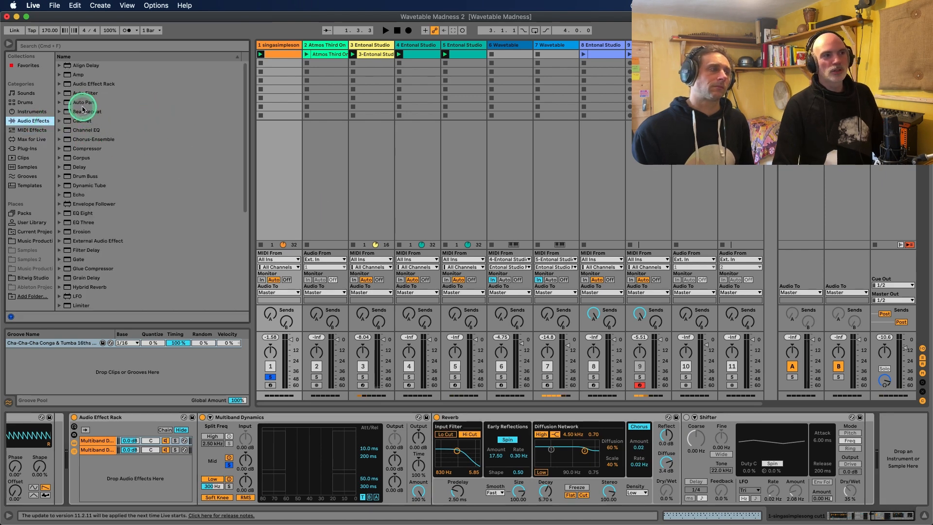
click(84, 112)
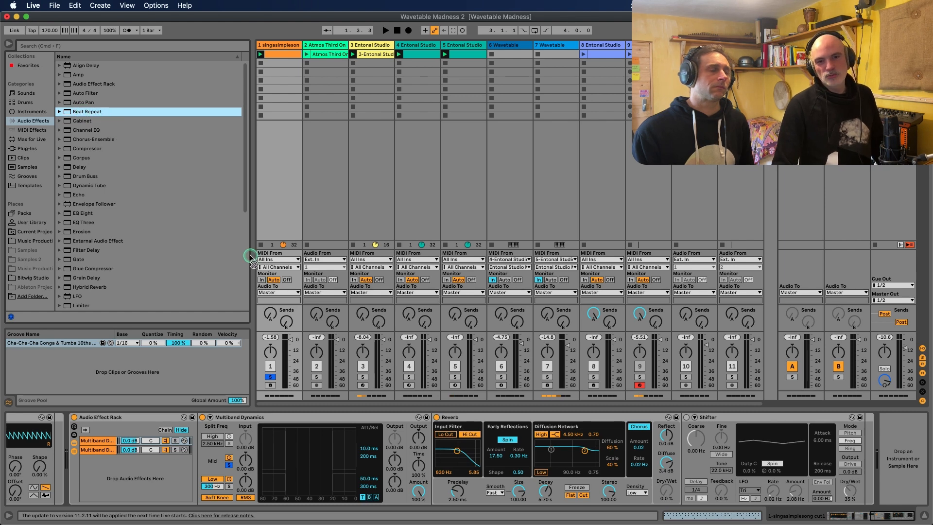
mouse_move(250, 258)
mouse_down()
mouse_move(635, 399)
mouse_move(896, 452)
mouse_up()
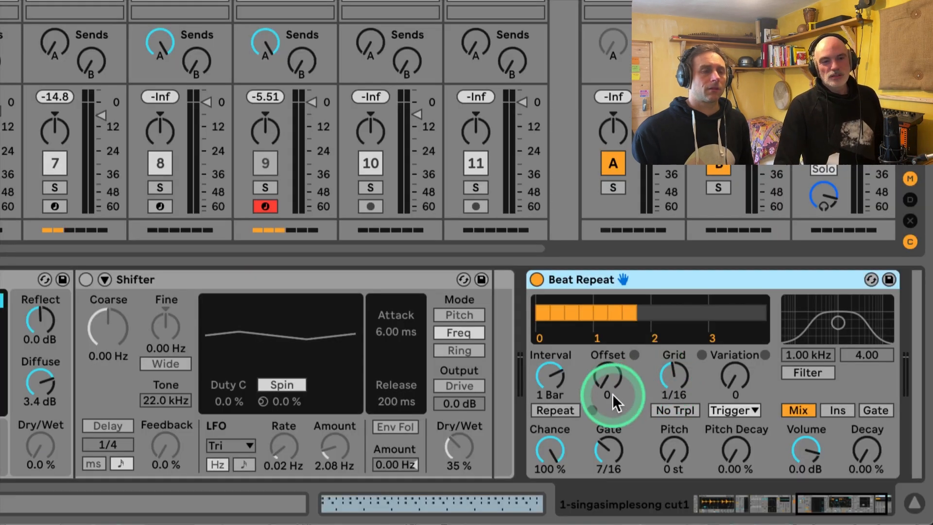
Set Beat Repeat's Grid to 1 Bar.
mouse_move(543, 373)
mouse_down()
mouse_move(541, 394)
mouse_move(570, 367)
mouse_move(575, 375)
mouse_move(544, 383)
mouse_move(544, 367)
mouse_move(541, 384)
mouse_move(547, 377)
mouse_up()
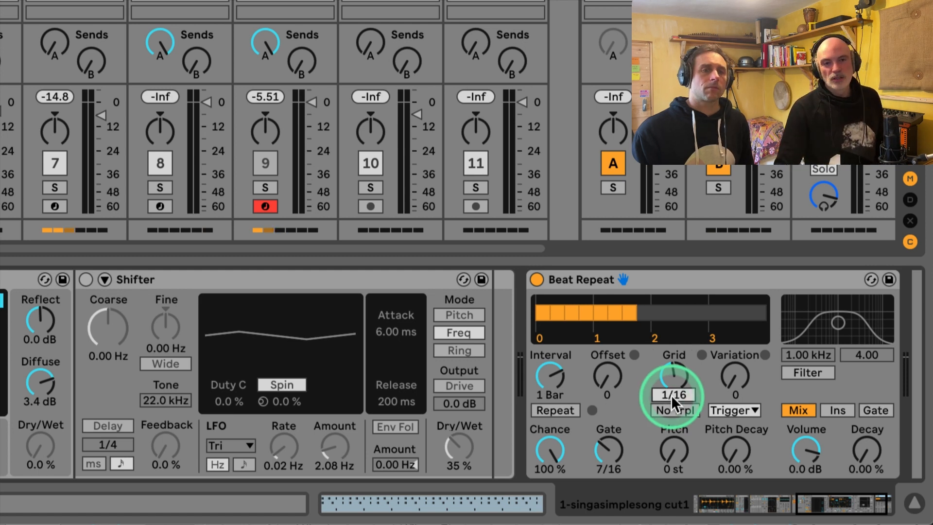
drag(671, 395, 670, 376)
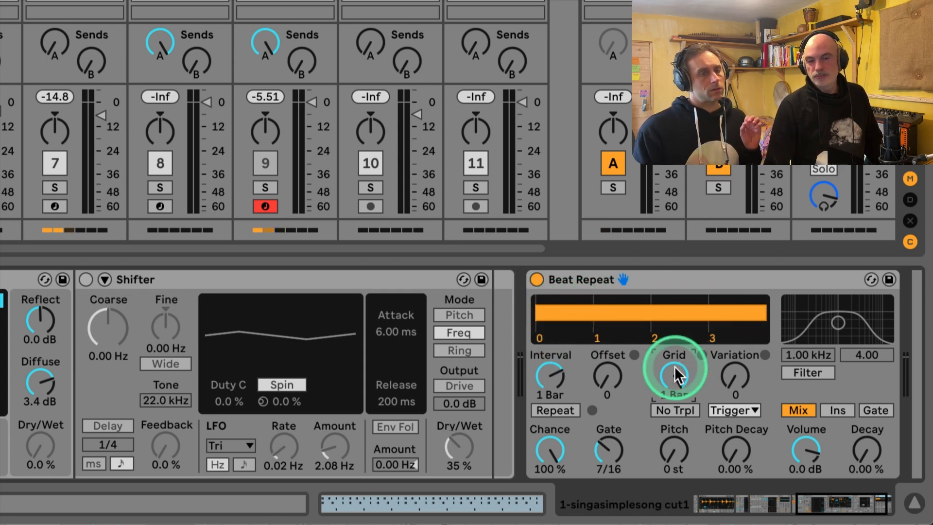
Audition Beat Repeat with Intervals of 1/4 and 1/2, and return the Interval to 1 Bar.
click(553, 375)
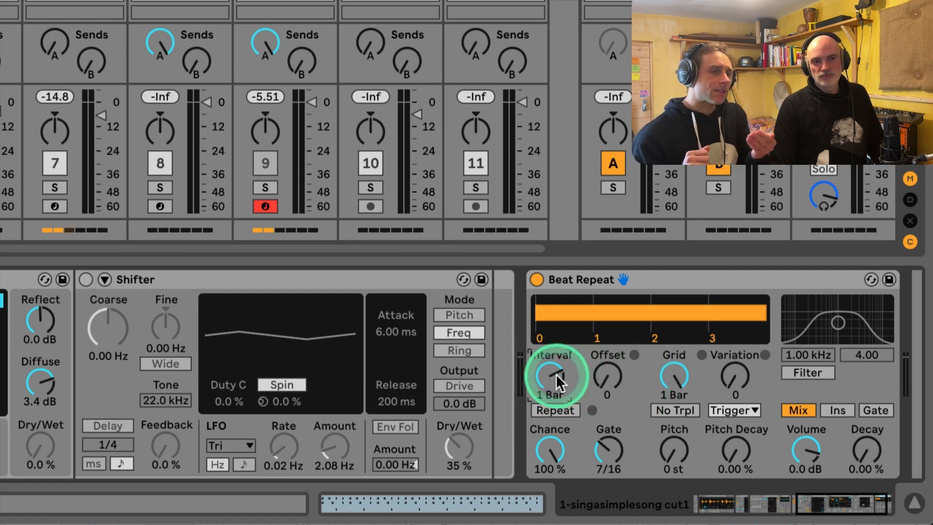
drag(557, 374, 557, 379)
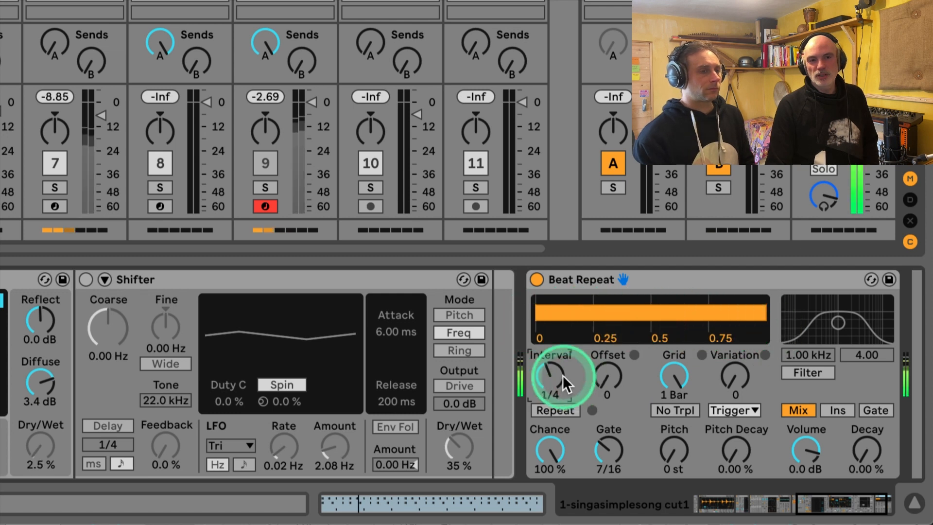
drag(553, 375, 553, 374)
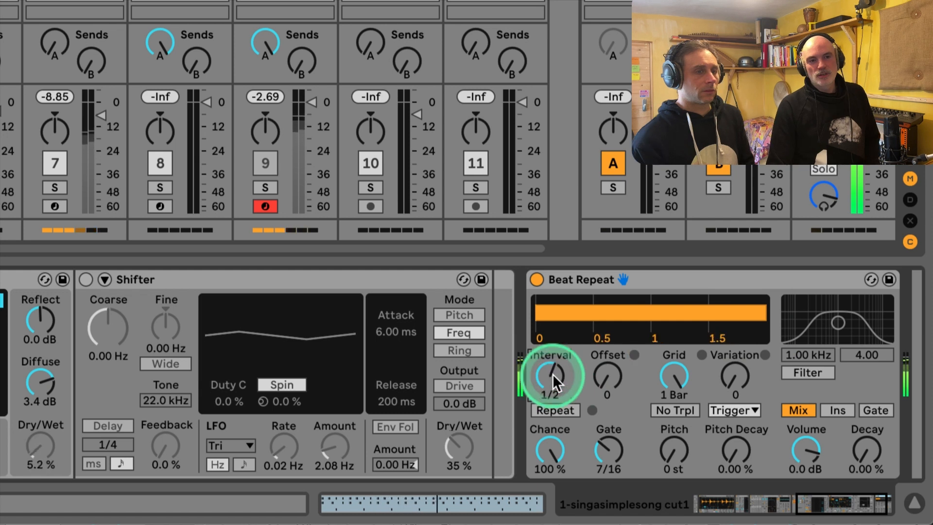
click(676, 382)
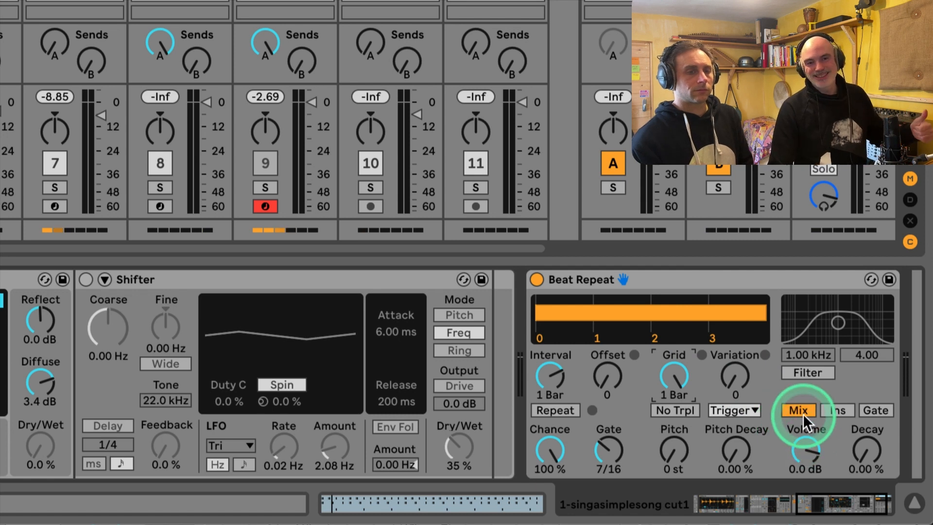
Try Beat Repeat's Gate output mode and settle on the Ins mode.
click(827, 411)
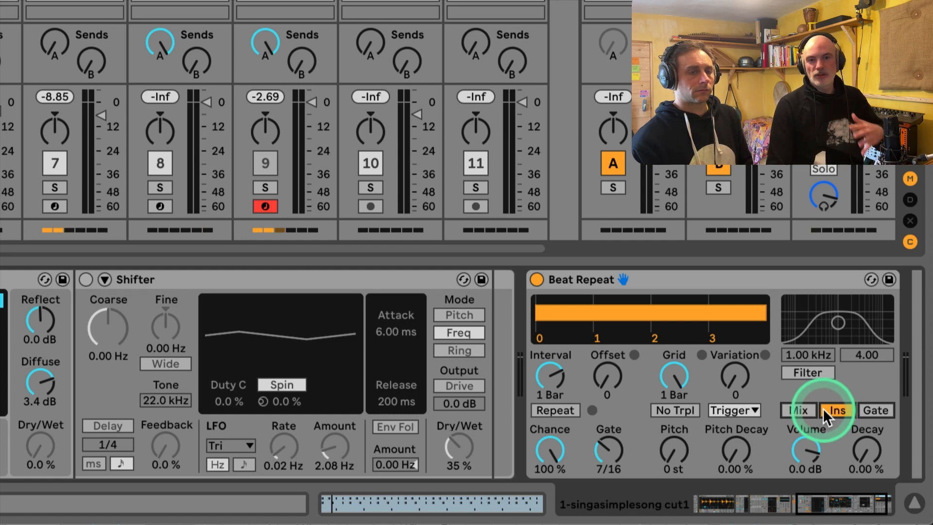
click(871, 408)
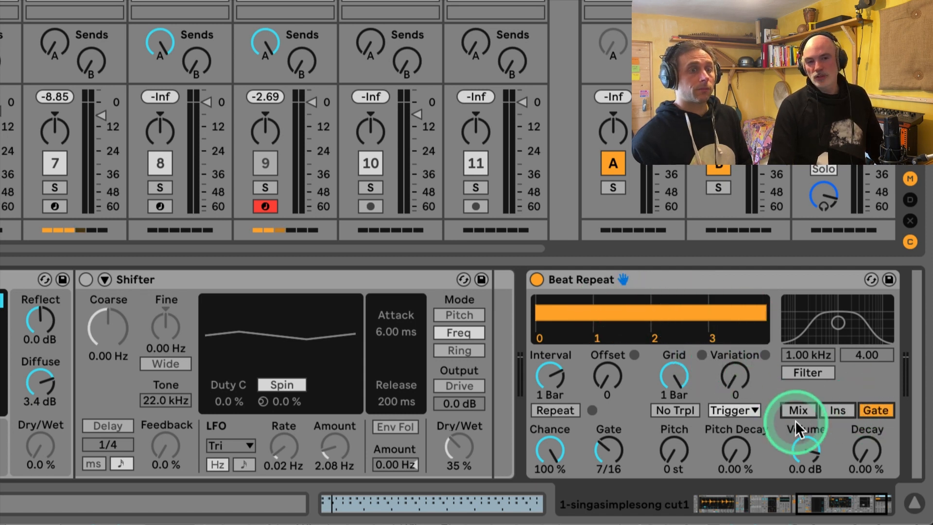
click(836, 407)
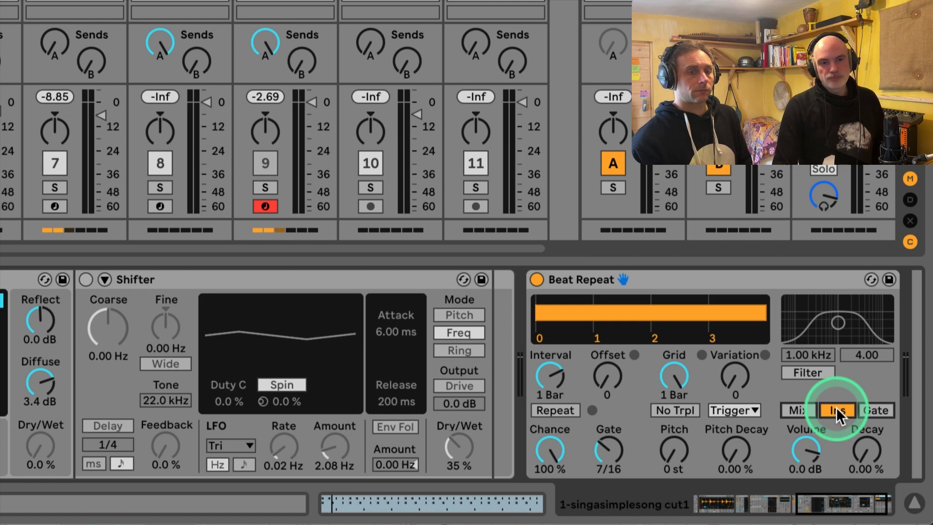
Set Beat Repeat's Grid to 1/2 and lengthen its Gate to 12/16.
click(673, 381)
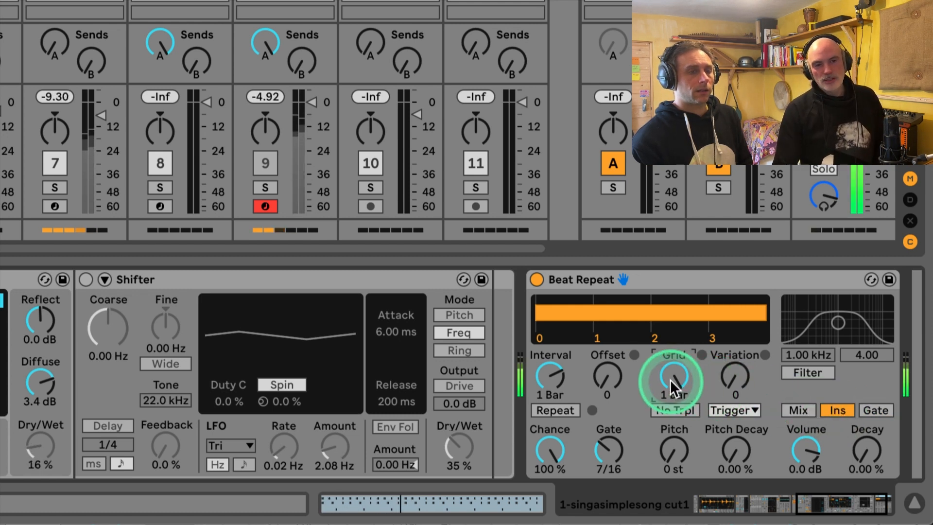
click(679, 377)
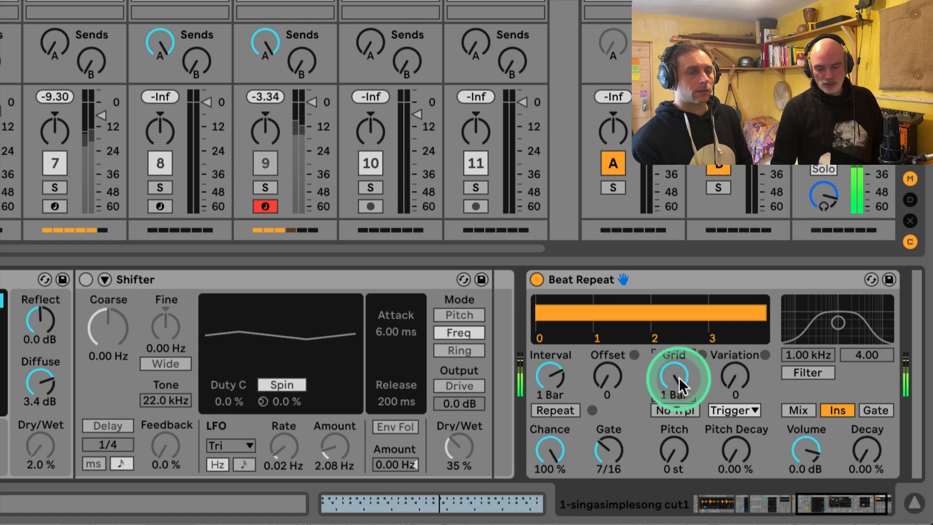
key(Down)
key(Down)
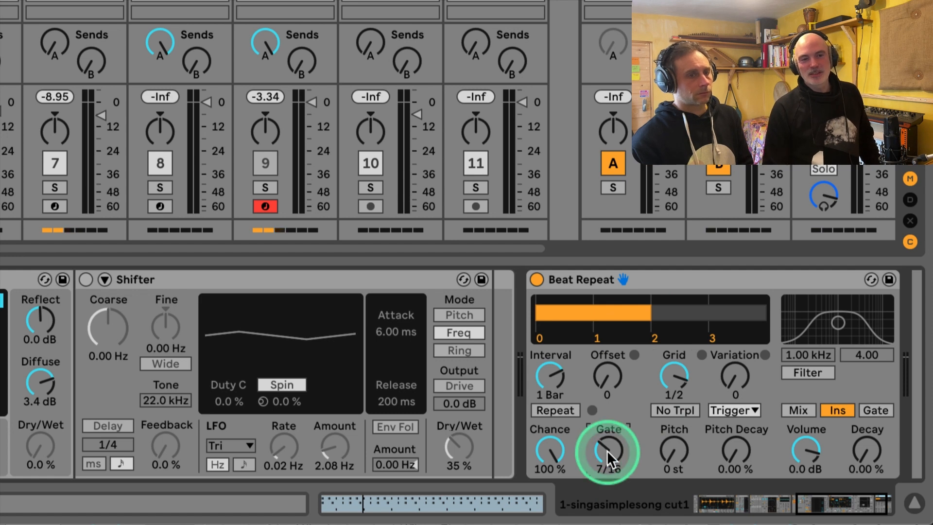
scroll(607, 450, up, 2)
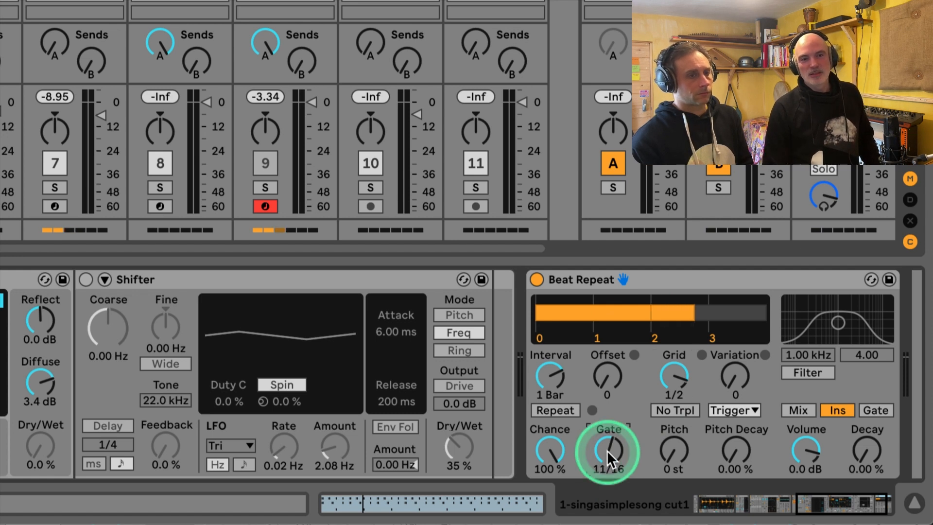
scroll(607, 451, up, 1)
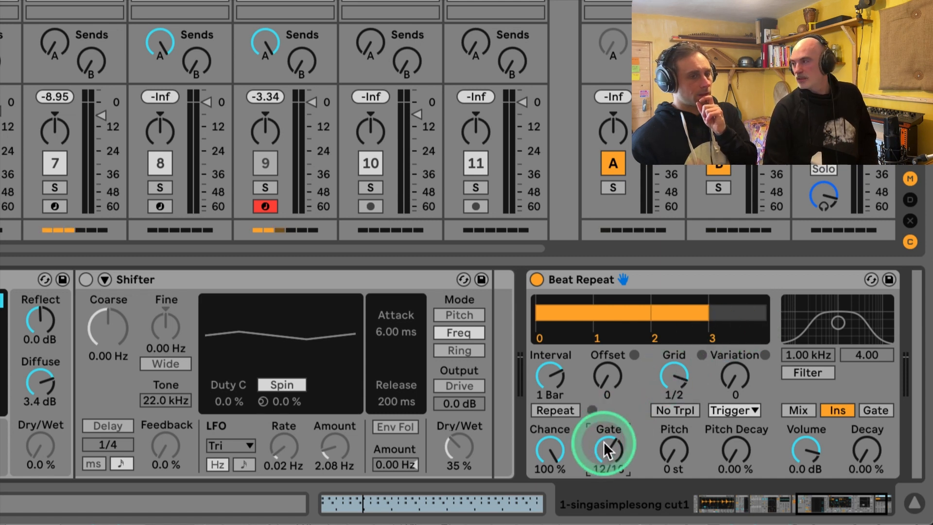
Try a Beat Repeat Offset of 4/16, return it to 0, and set the Gate to 1 Bar.
drag(600, 378, 600, 379)
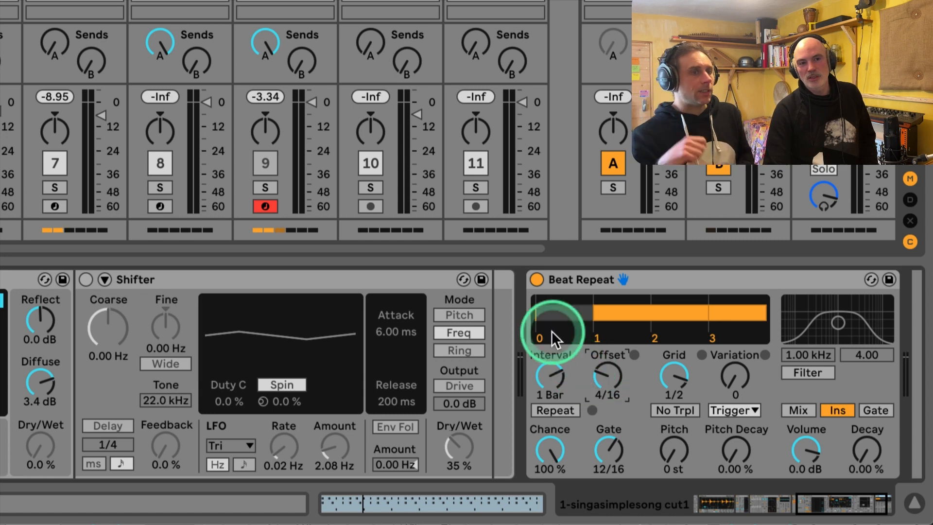
drag(606, 379, 605, 380)
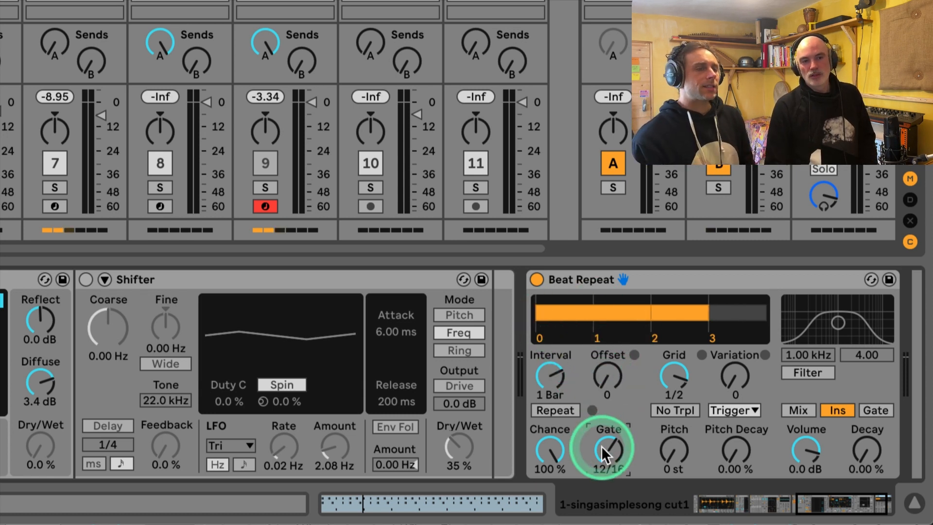
drag(602, 445, 602, 445)
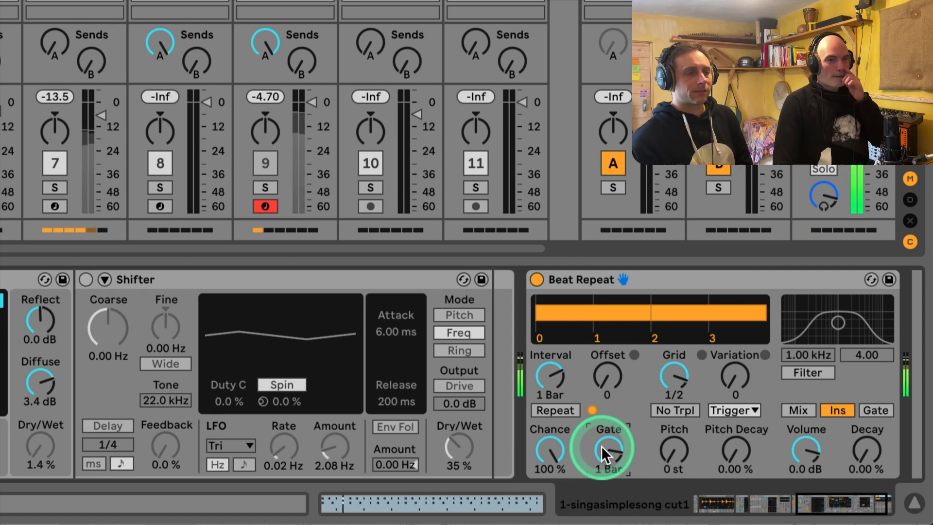
Audition Beat Repeat with a 1/4 Grid and a finer division during playback, and set the Grid to 1/3.
click(675, 376)
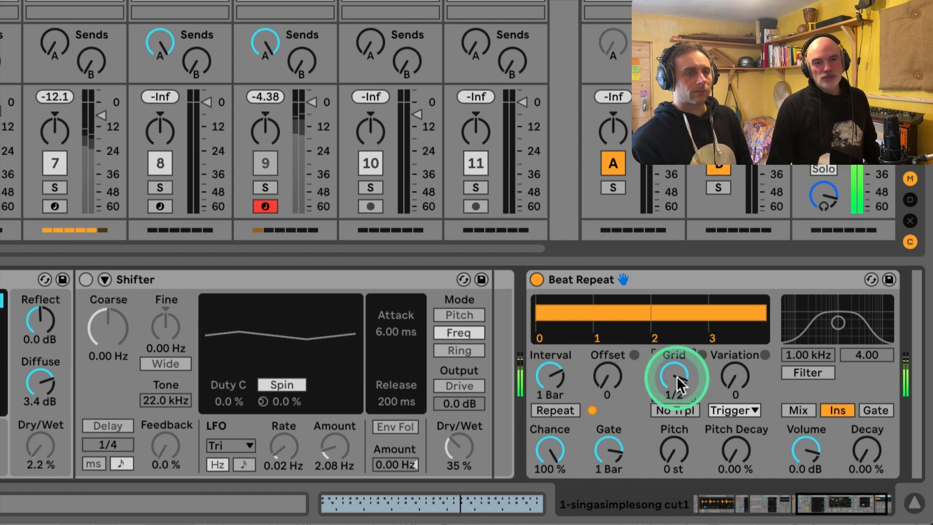
drag(676, 377, 677, 377)
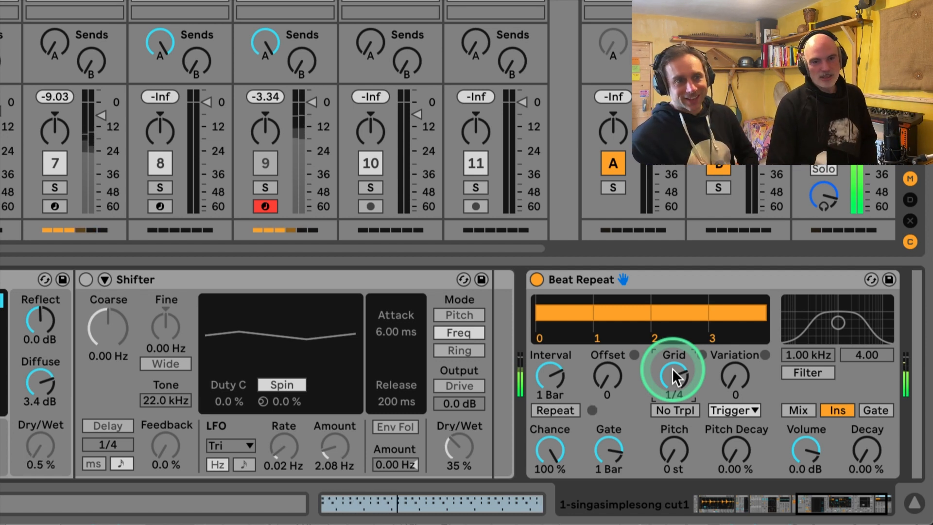
drag(673, 368, 673, 369)
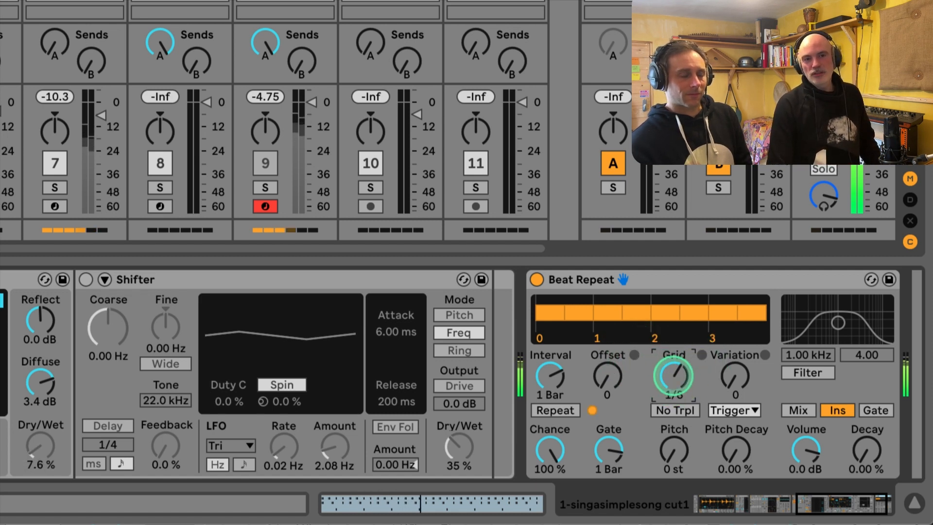
mouse_move(673, 375)
mouse_down()
mouse_move(673, 389)
mouse_move(673, 371)
mouse_up()
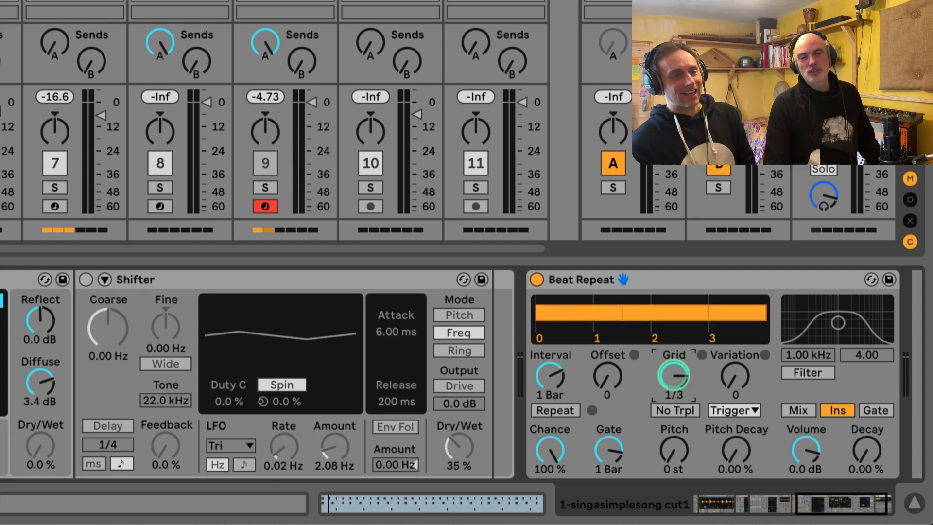
mouse_move(673, 371)
mouse_down()
mouse_move(655, 394)
mouse_move(675, 374)
mouse_up()
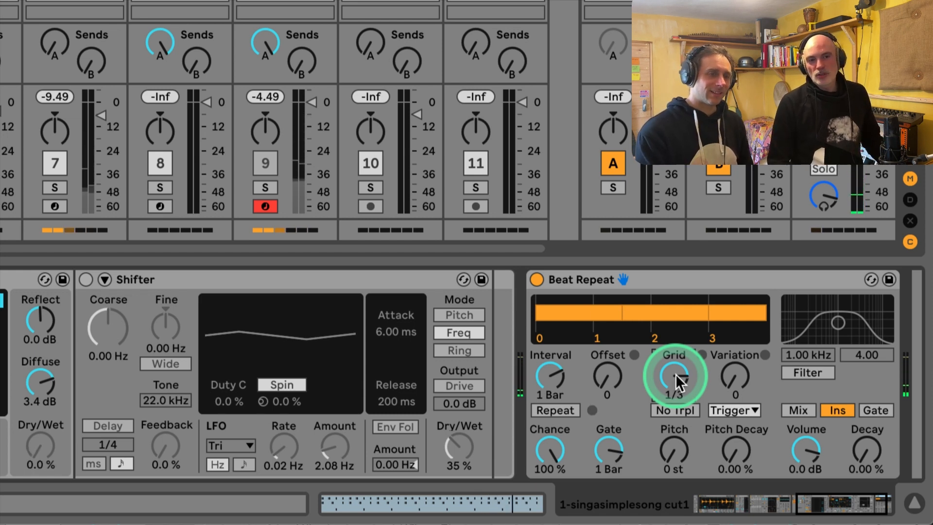
Try a Beat Repeat Grid of 1/6 and the No Trpl option, leaving No Trpl off with the Grid at 1/4.
drag(676, 374, 676, 381)
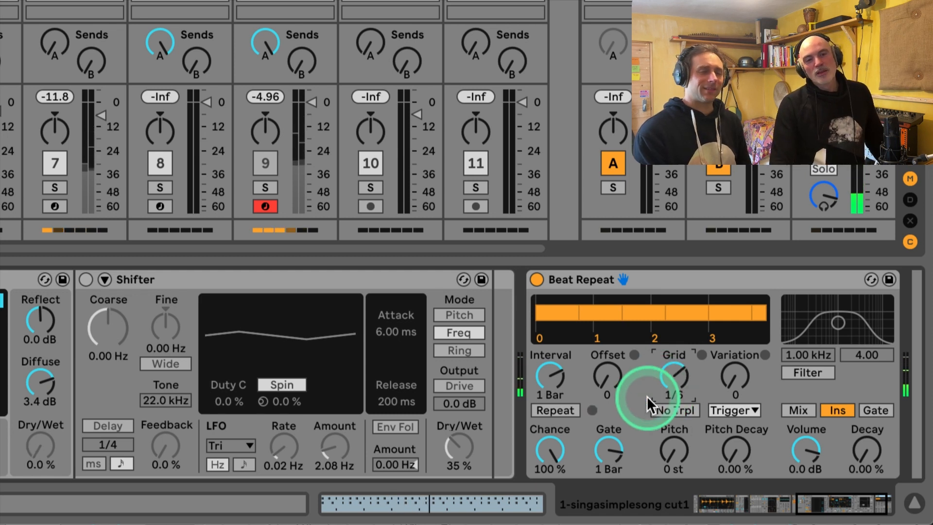
click(676, 410)
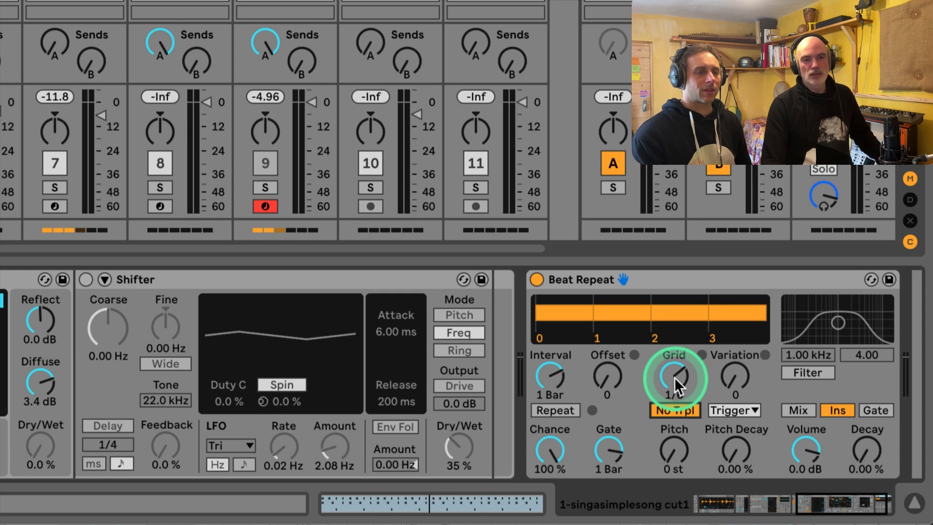
mouse_move(675, 377)
mouse_down()
mouse_move(675, 404)
mouse_move(676, 358)
mouse_move(675, 377)
mouse_up()
click(675, 406)
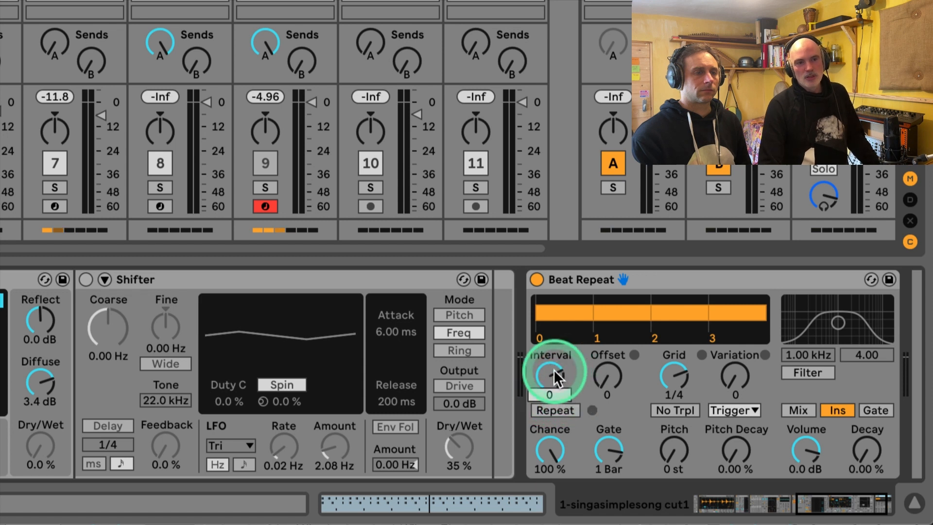
Try a Beat Repeat Interval of 1/2 during playback and return it to 1 Bar.
drag(555, 370, 553, 373)
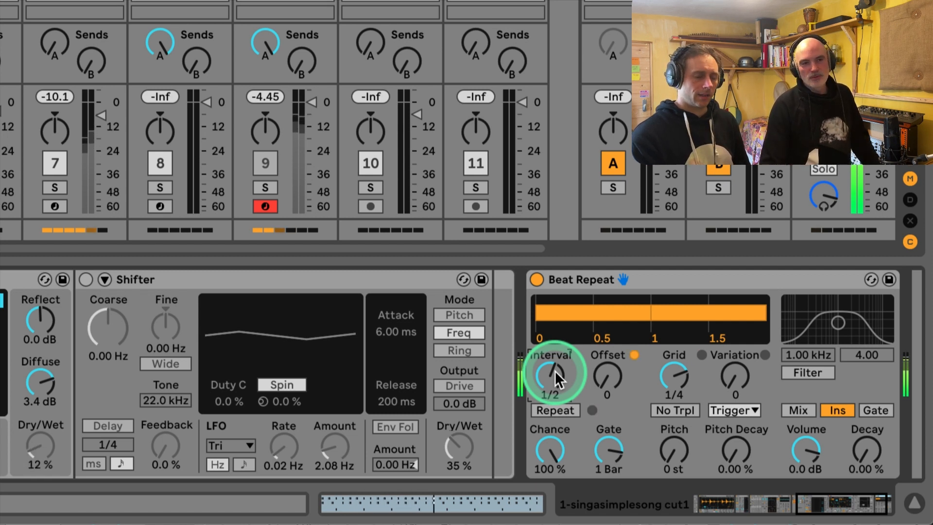
drag(555, 370, 552, 369)
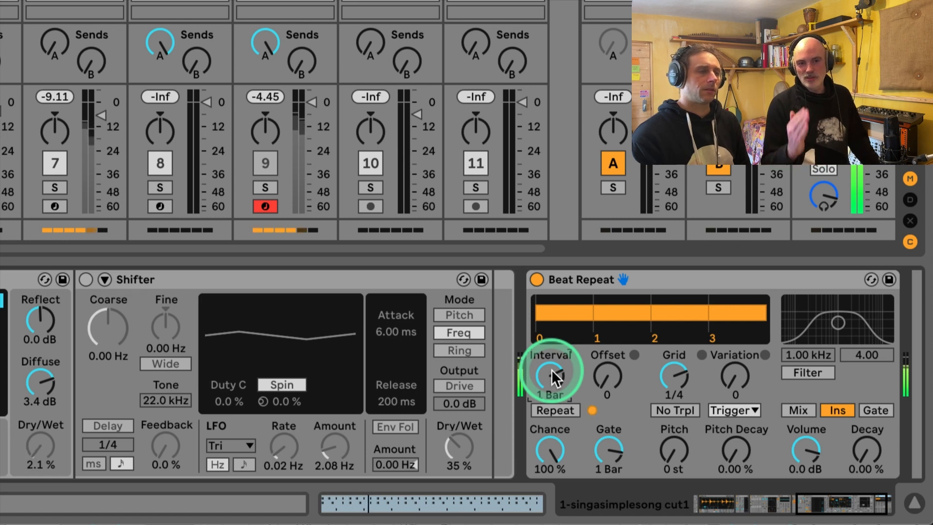
Open the break clip's Beat Repeat Interval envelope, mark time ranges in its first two bars, and undo any envelope edit.
click(488, 509)
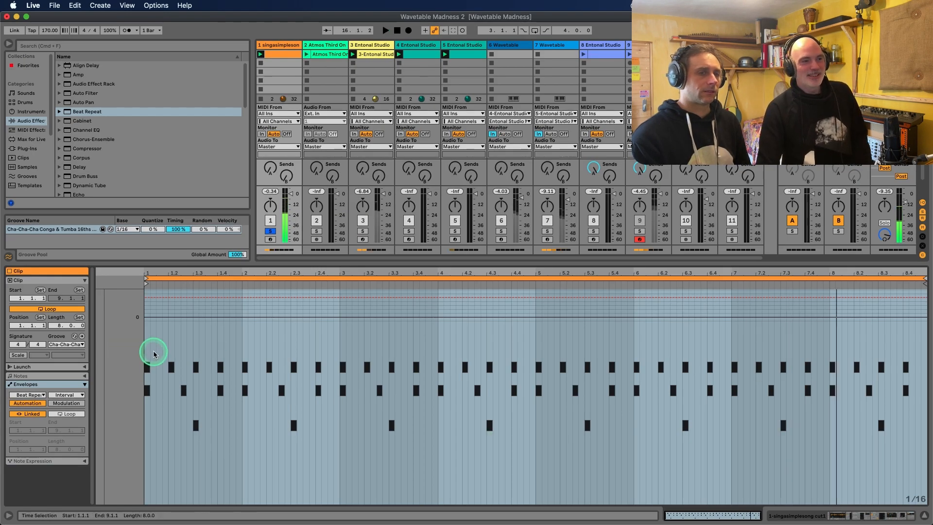
click(145, 378)
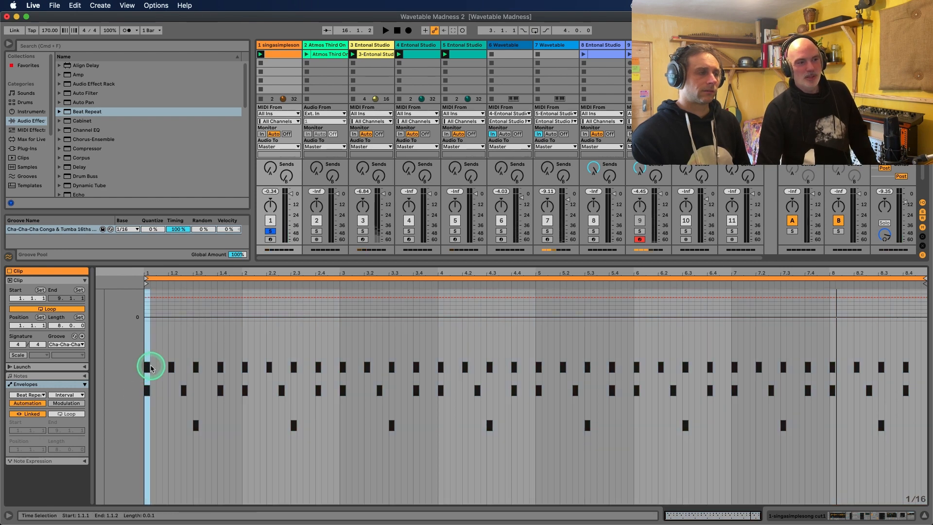
drag(144, 355, 339, 372)
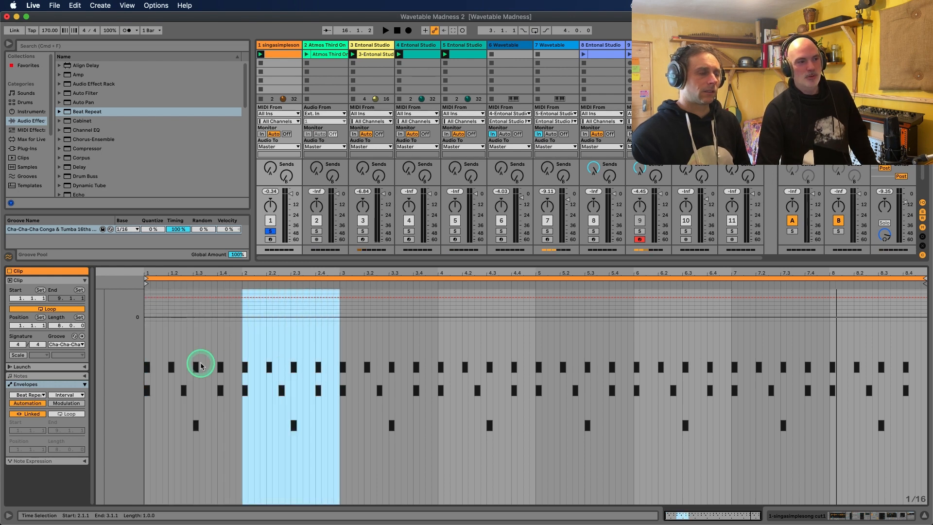
click(144, 353)
drag(144, 353, 229, 351)
click(174, 357)
double_click(219, 351)
drag(230, 316, 238, 319)
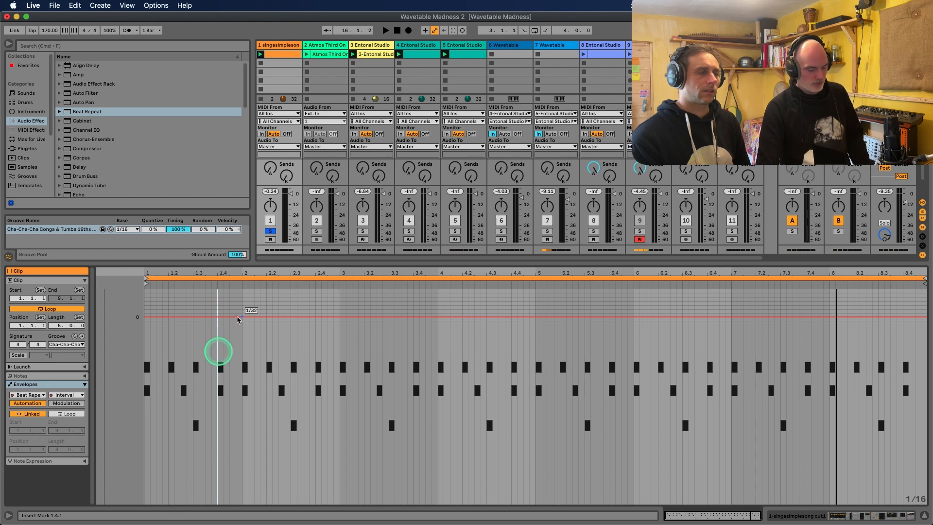
key(super+z)
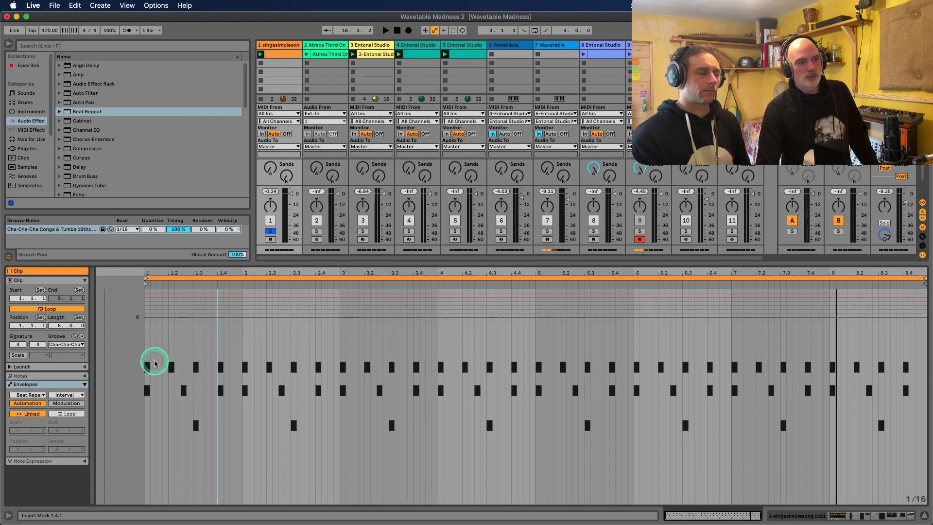
Highlight the clip's first half bar from 1.1.1 to 1.3.1 and return to the track's devices.
drag(146, 364, 192, 364)
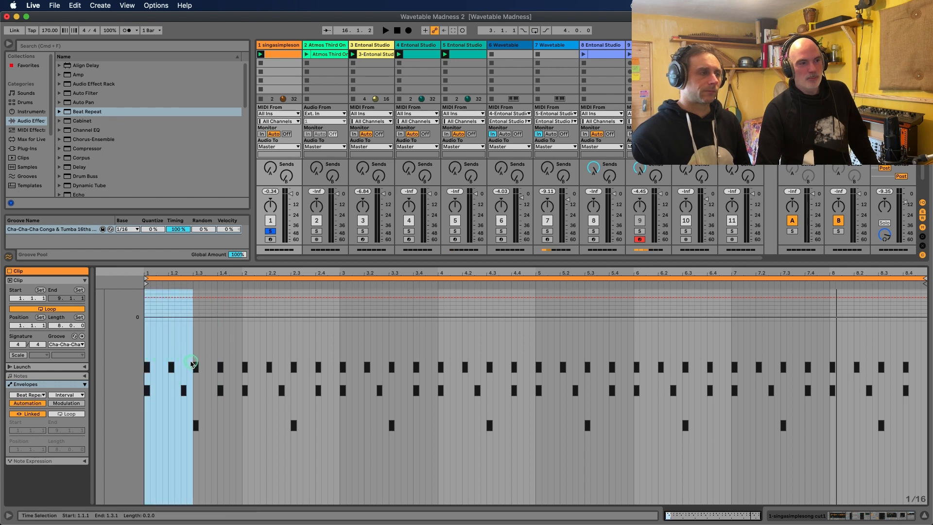
click(202, 363)
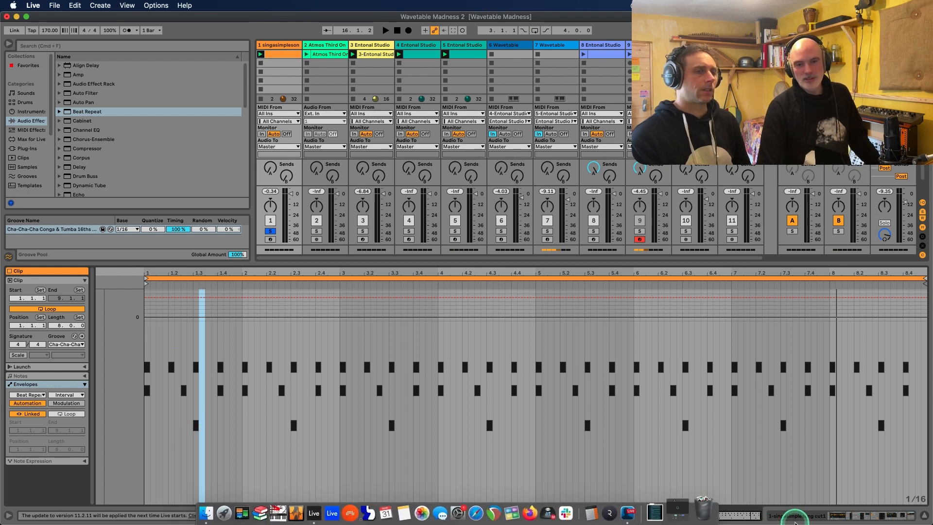
click(794, 516)
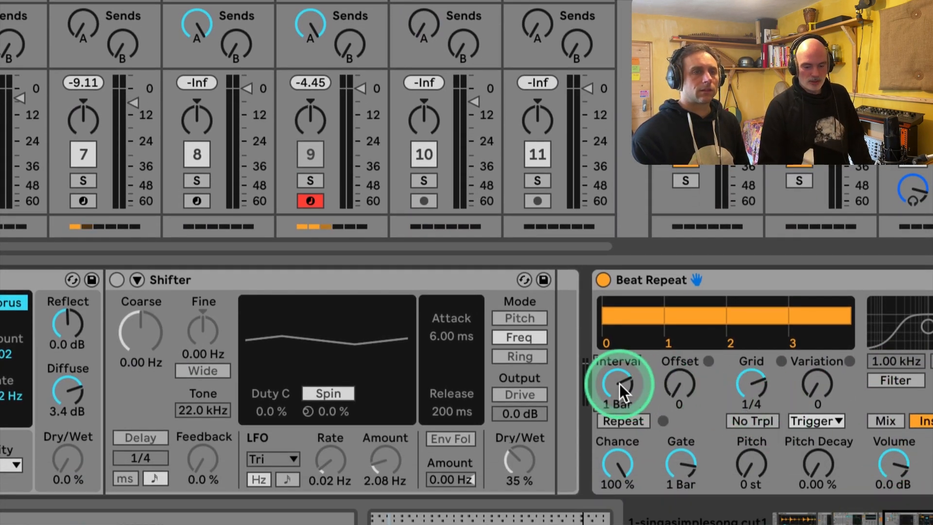
Compare Beat Repeat Intervals of 1/2 and 1 Bar, and set the Interval to 1/4.
scroll(620, 384, down, 1)
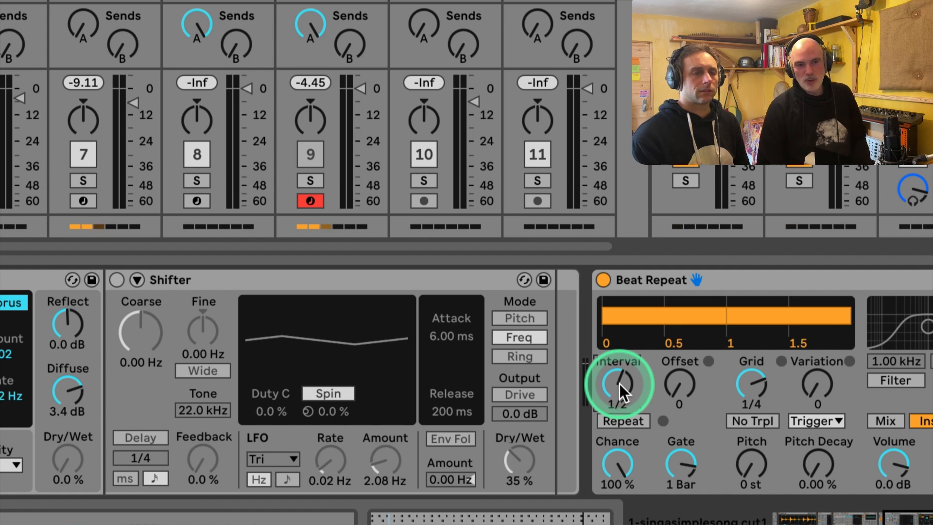
scroll(619, 384, up, 1)
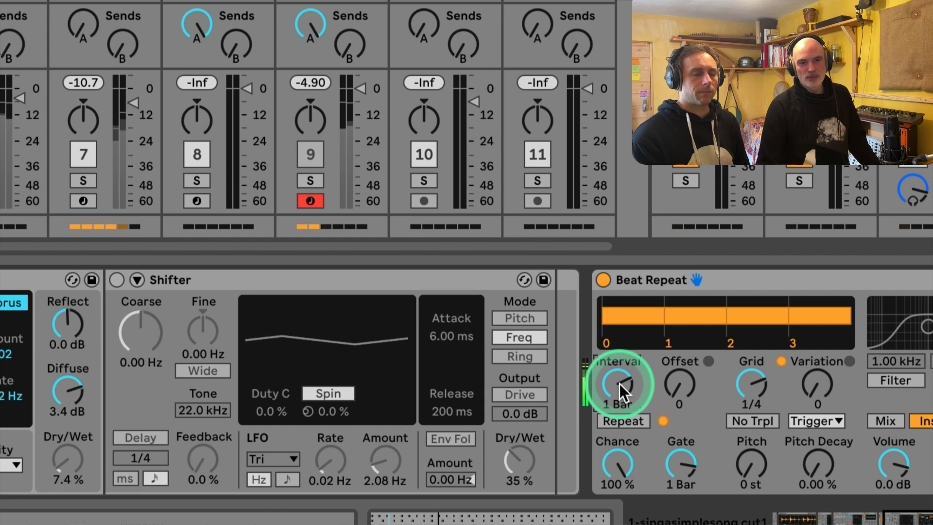
scroll(619, 383, down, 1)
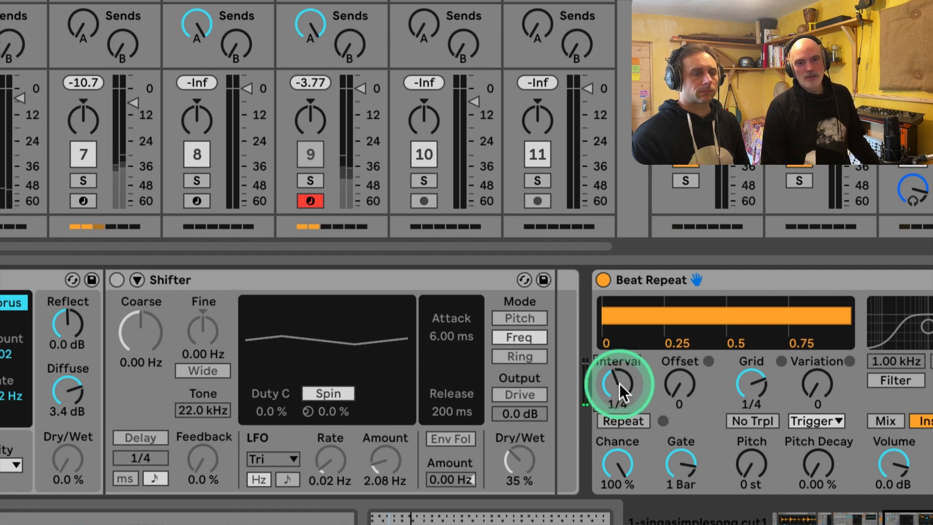
drag(619, 384, 634, 381)
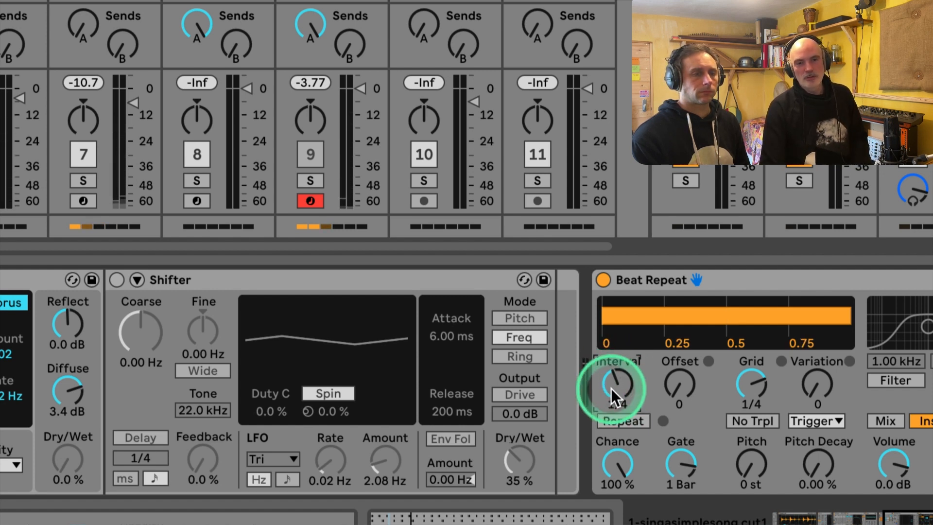
Audition finer Beat Repeat Grid divisions during playback and set the Grid to 1/8.
click(746, 389)
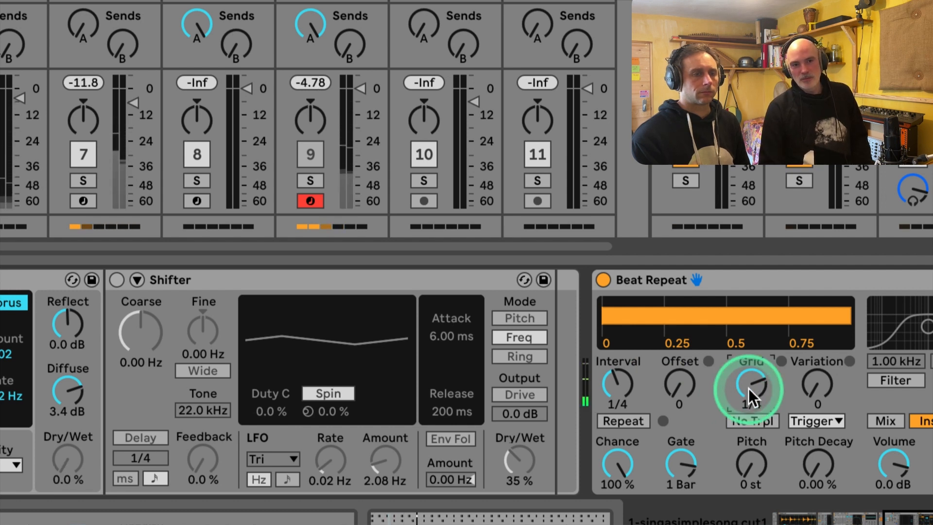
drag(749, 389, 749, 394)
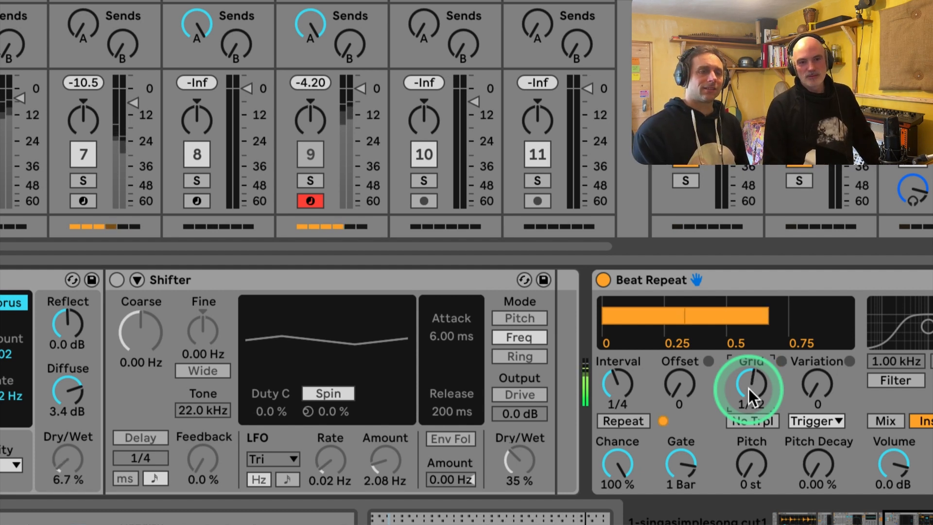
drag(748, 388, 748, 389)
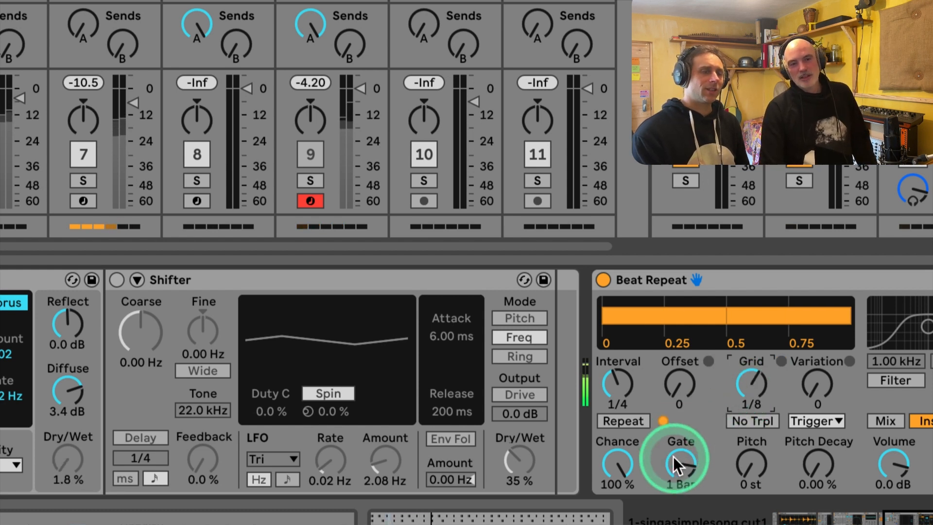
drag(752, 376, 753, 376)
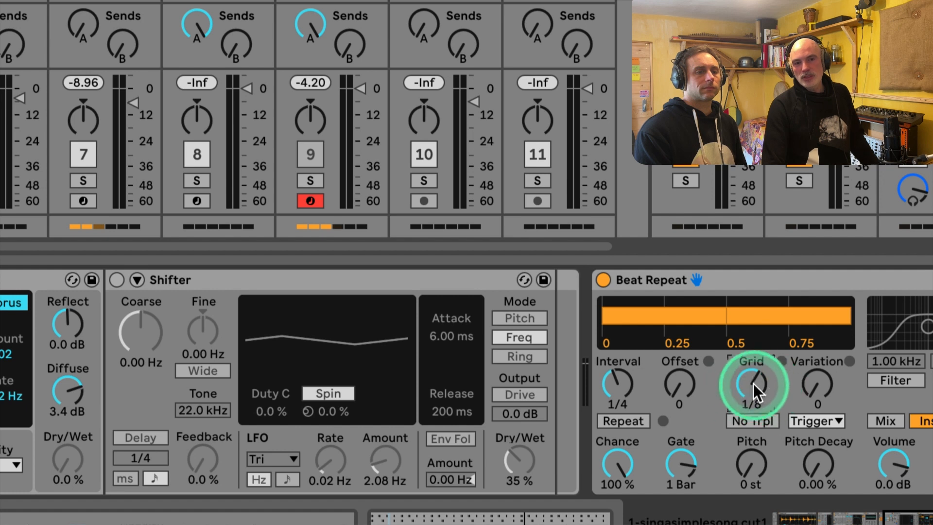
Raise Beat Repeat's Variation to 1 and try a Grid of 1/6 to illustrate the neighbouring divisions.
click(812, 390)
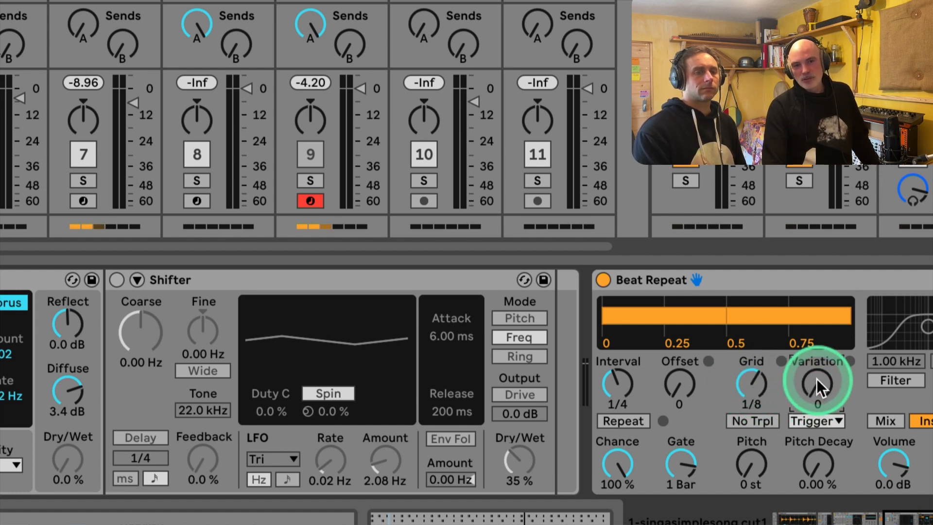
click(756, 380)
drag(759, 378, 759, 378)
click(817, 382)
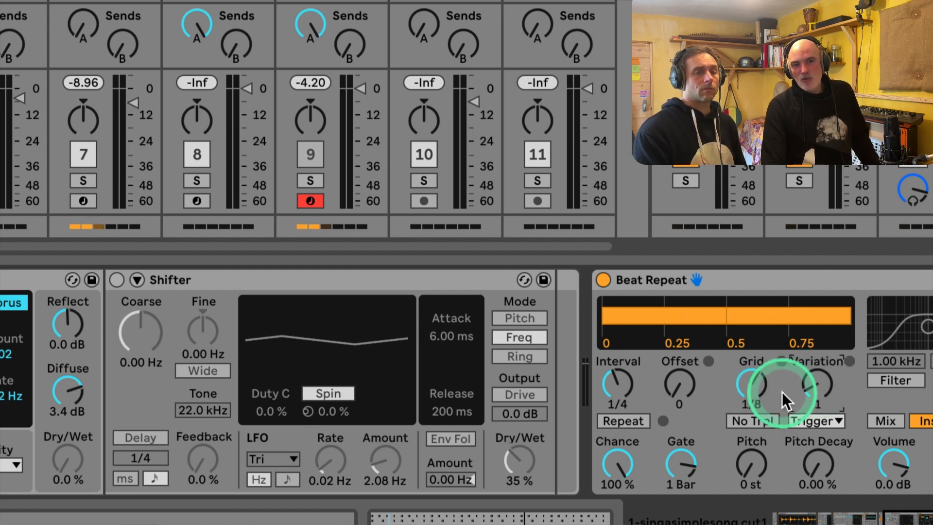
click(751, 382)
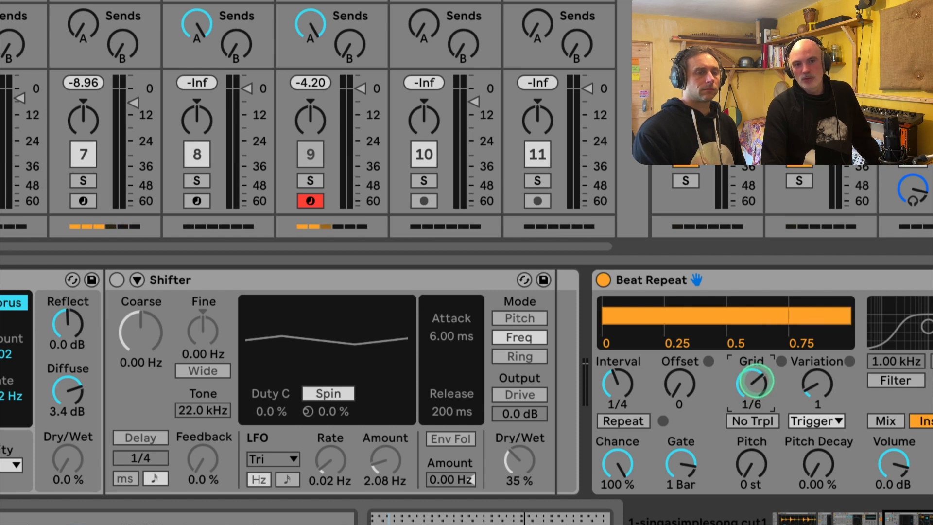
Return the Grid to 1/8 and audition different Variation amounts during playback, ending at 10.
drag(819, 385, 819, 350)
drag(754, 384, 815, 381)
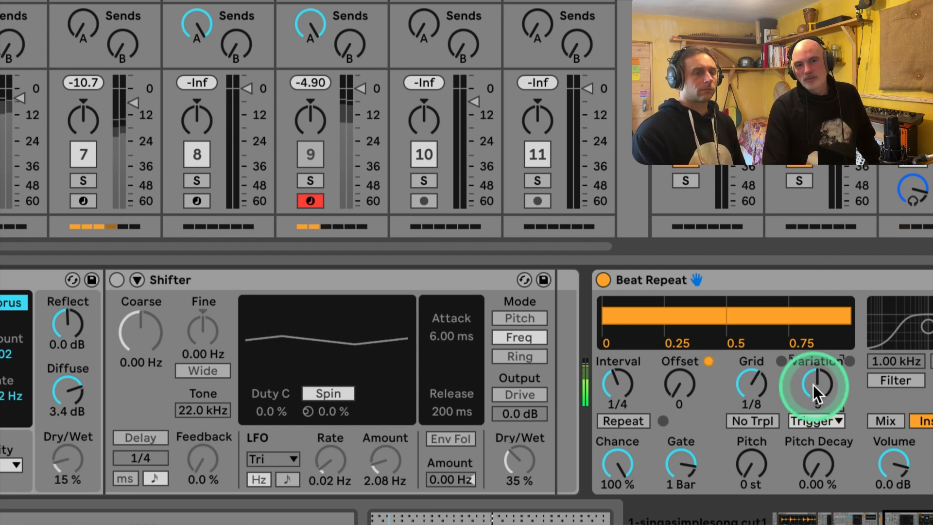
drag(813, 384, 815, 386)
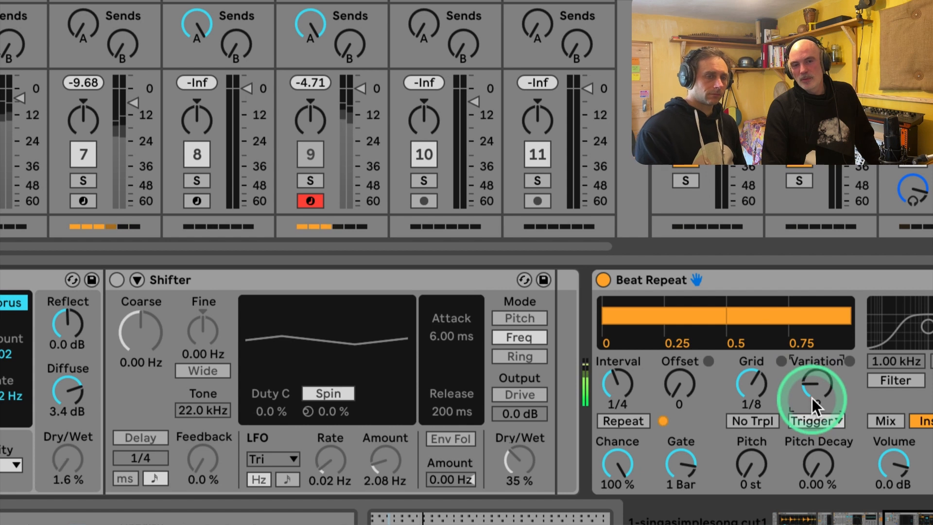
drag(811, 387, 813, 385)
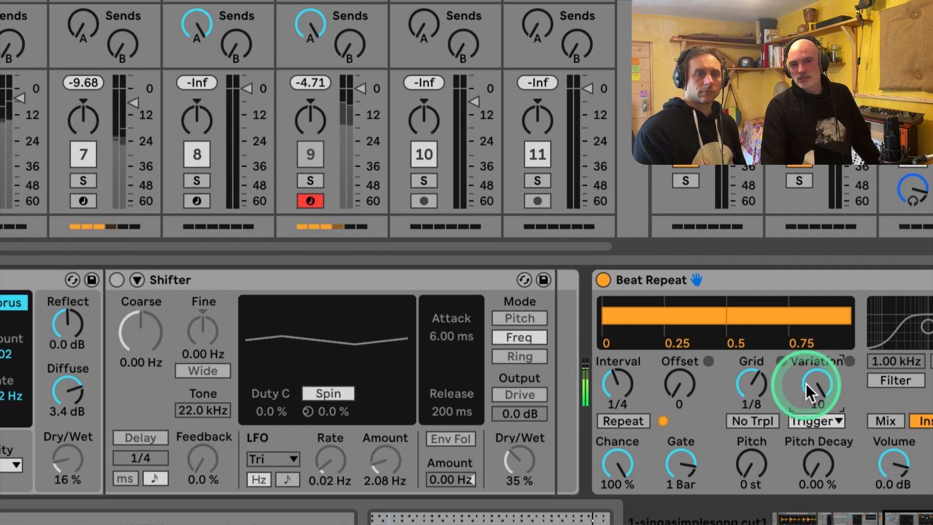
Try a Grid of 1/256 with a Variation of 3, and return the Grid to 1/8 with a Variation of 2.
click(752, 390)
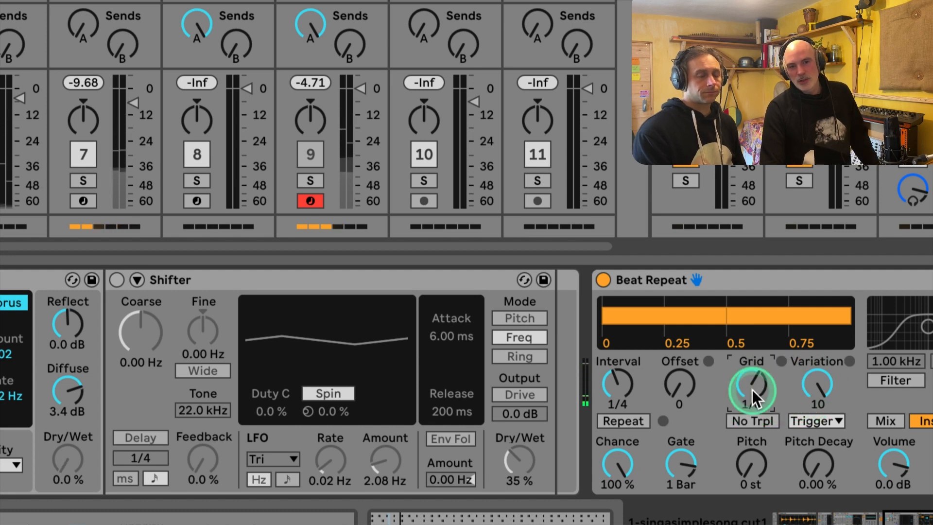
drag(752, 389, 750, 382)
click(751, 382)
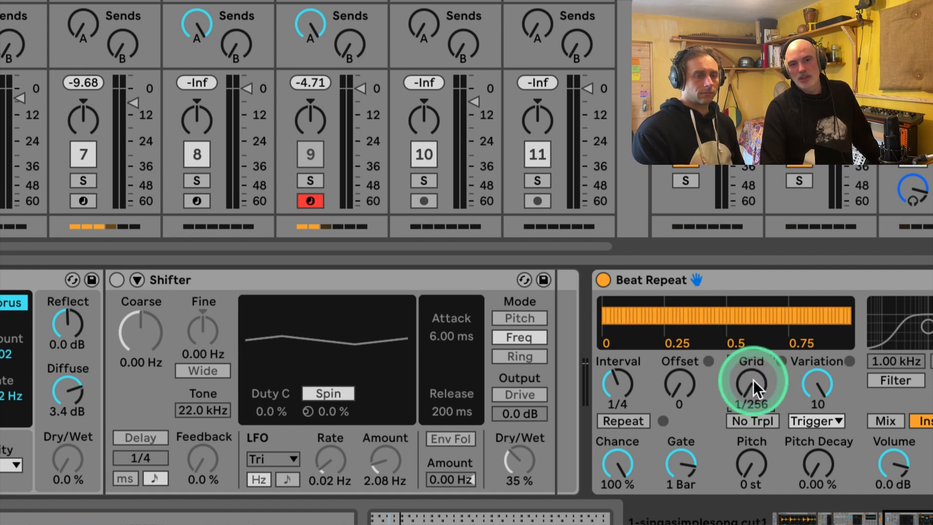
drag(808, 381, 812, 392)
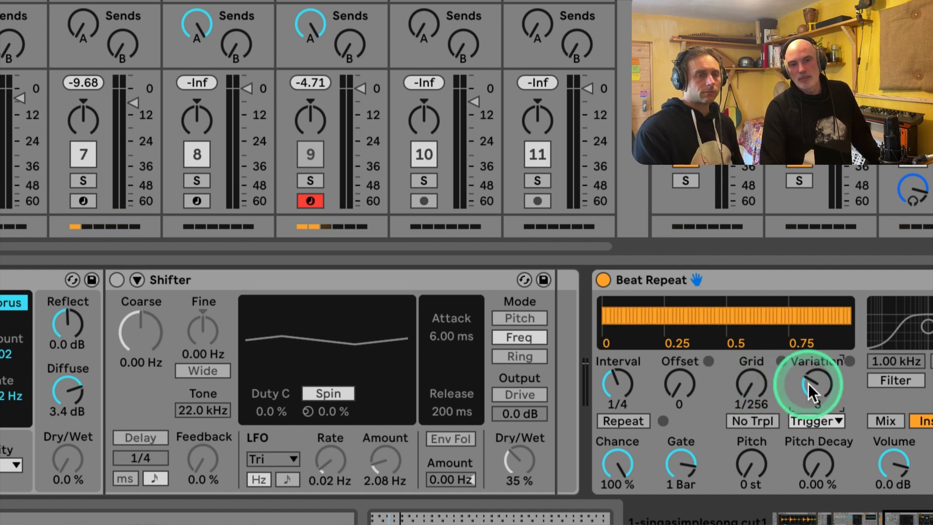
drag(752, 383, 817, 386)
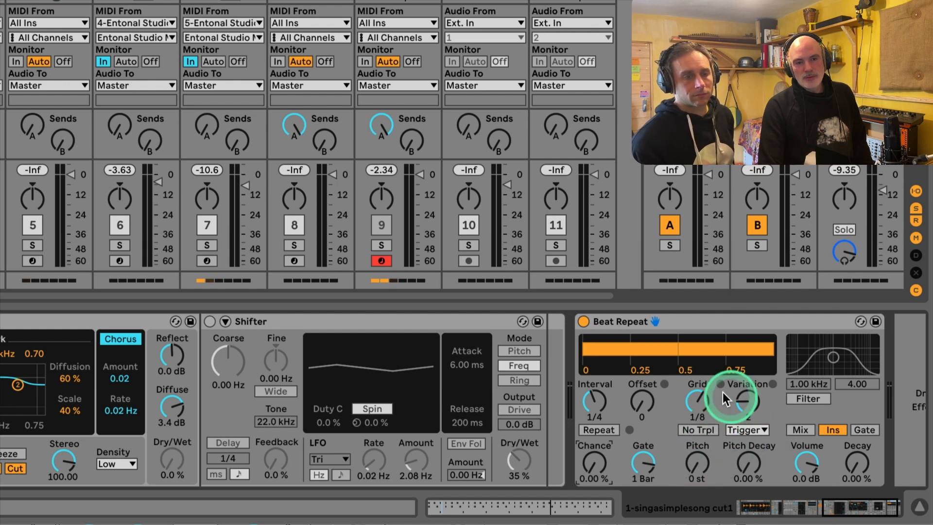
Set the Grid to 1/16, Variation to 0 and Chance to 100 %, and try Pitch values of -12 st and 0 before settling on -7.
drag(698, 466, 698, 486)
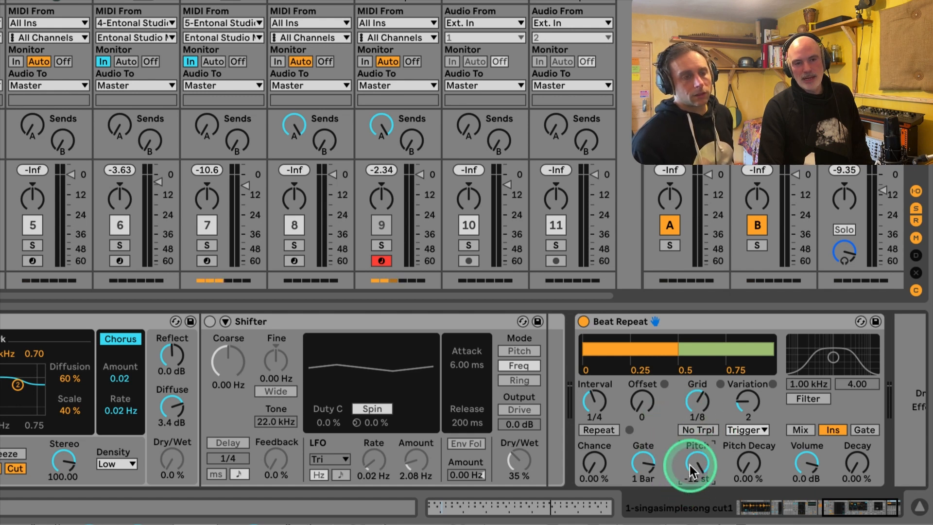
drag(700, 400, 701, 410)
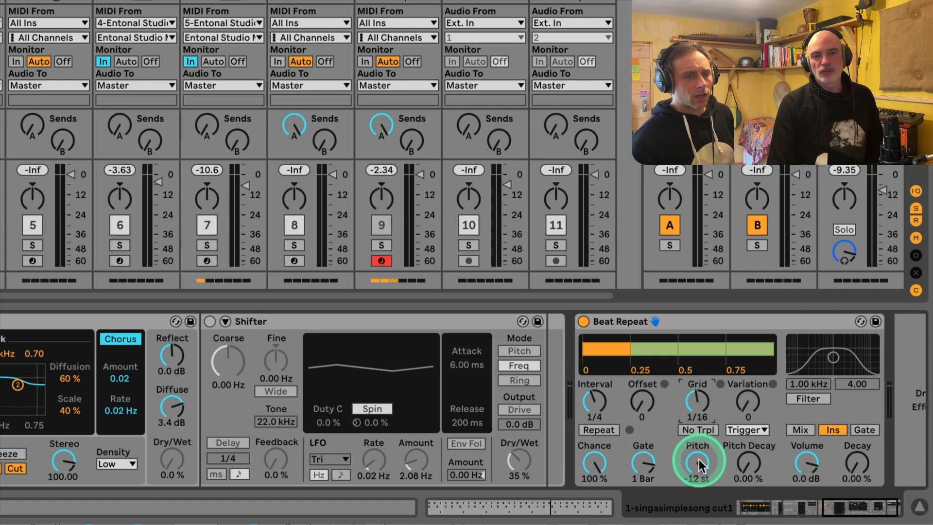
drag(704, 464, 701, 455)
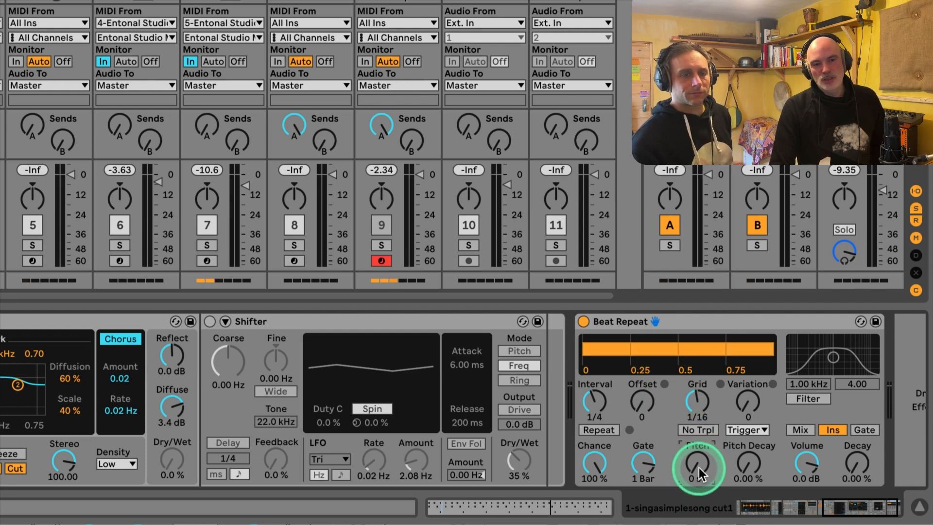
mouse_move(699, 468)
mouse_down()
mouse_move(699, 479)
mouse_move(699, 469)
mouse_up()
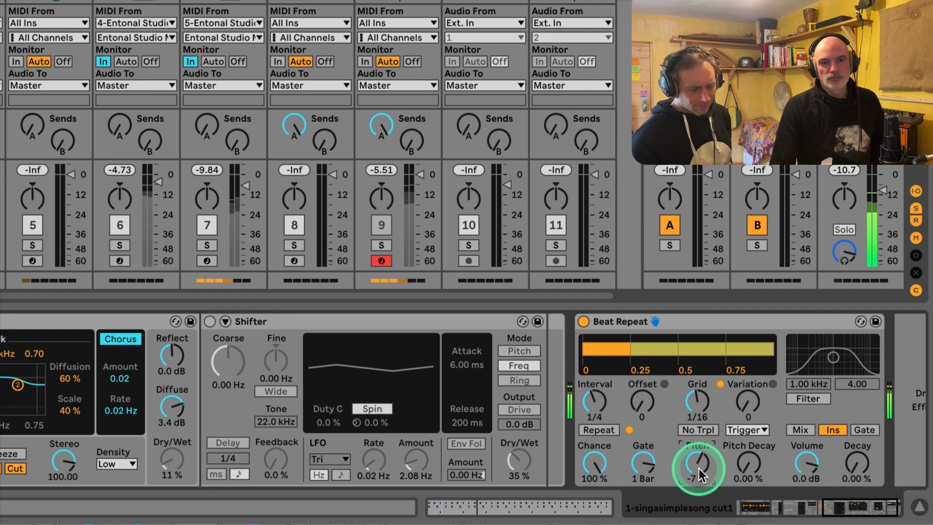
Audition Beat Repeat's Grid, leaving it at 1/16, and raise Variation to 3.
click(698, 405)
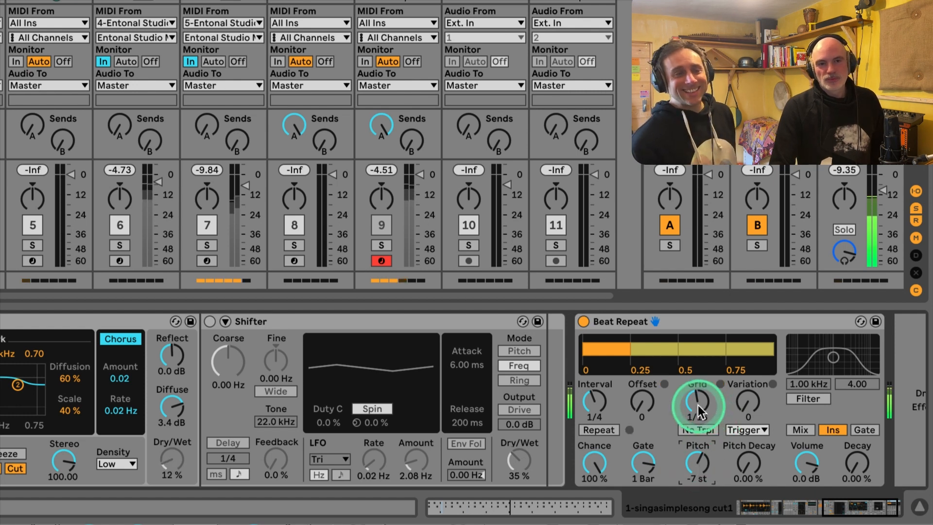
drag(699, 407, 692, 424)
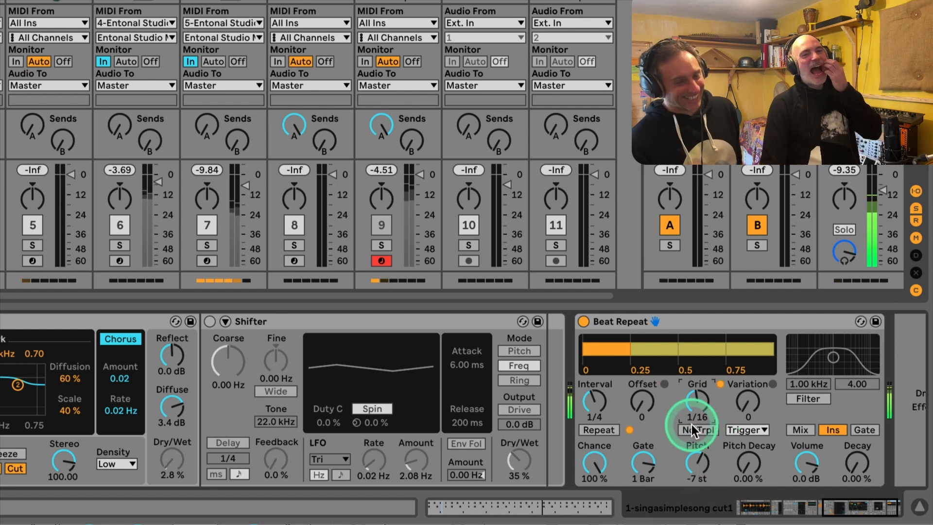
drag(753, 407, 750, 403)
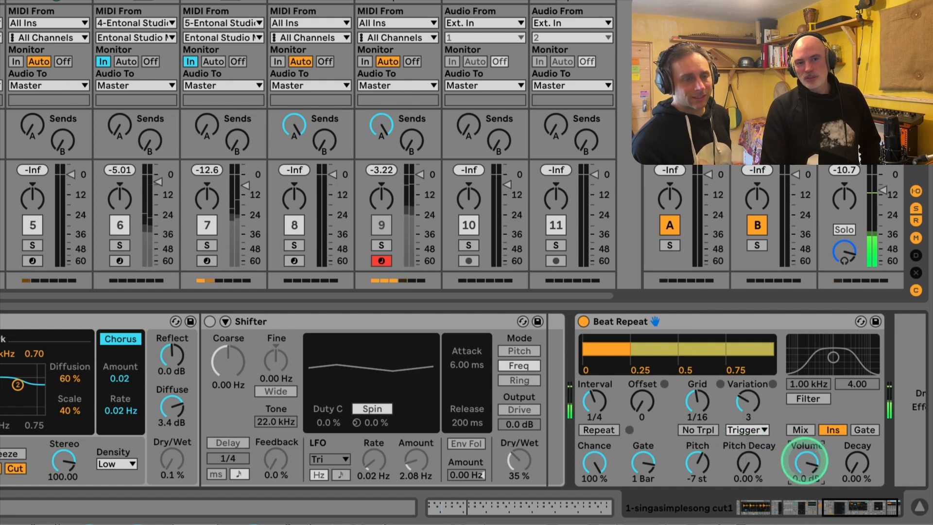
Try Beat Repeat Volume values of -5.0 and -3.5 dB, raise Decay to 46.8 %, and set Volume to 2.0 dB.
drag(804, 460, 804, 478)
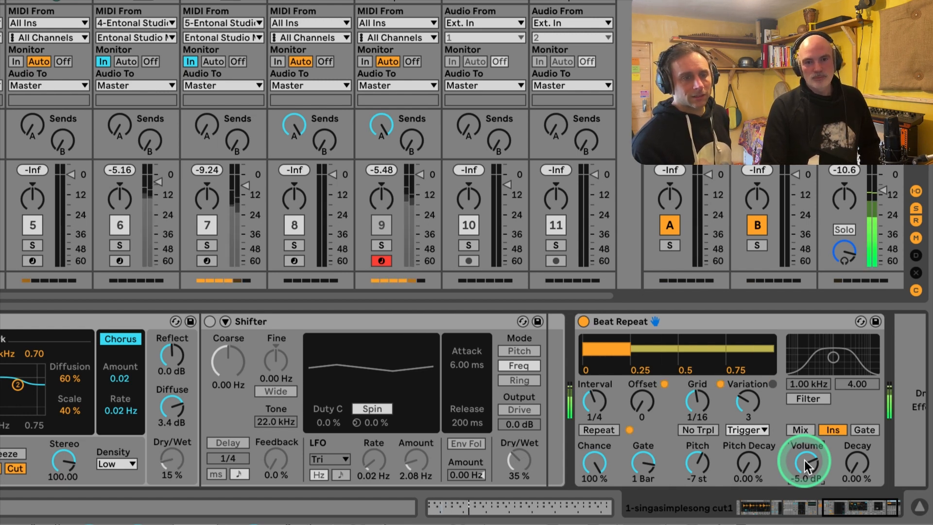
mouse_move(804, 460)
mouse_down()
mouse_move(804, 491)
mouse_move(805, 447)
mouse_up()
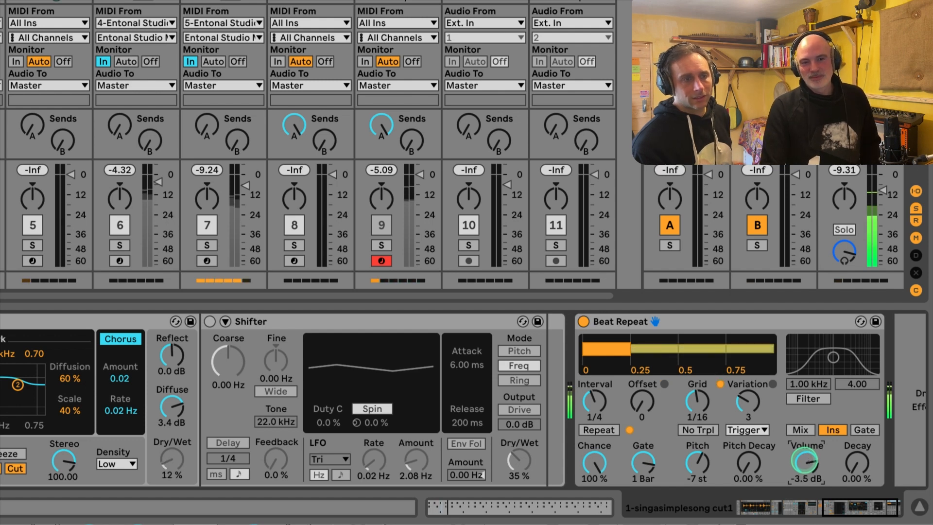
drag(807, 458, 858, 457)
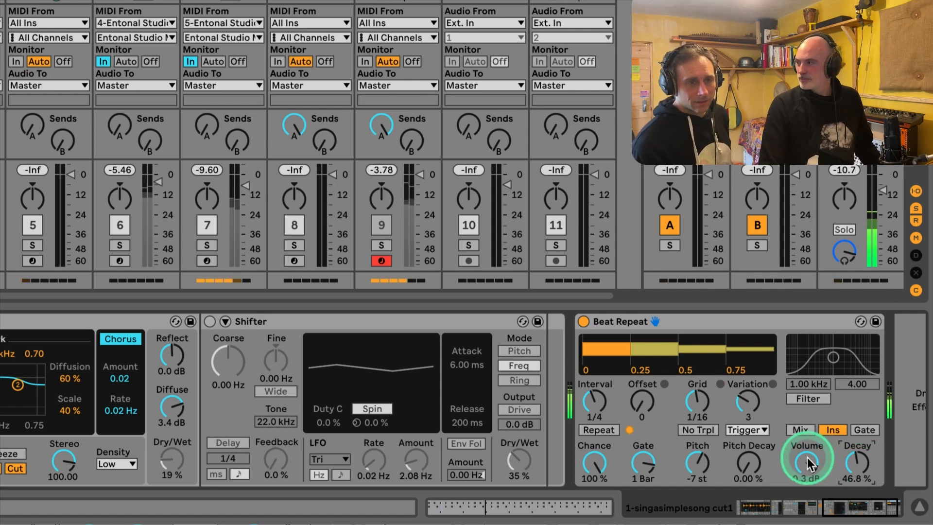
drag(808, 464, 806, 459)
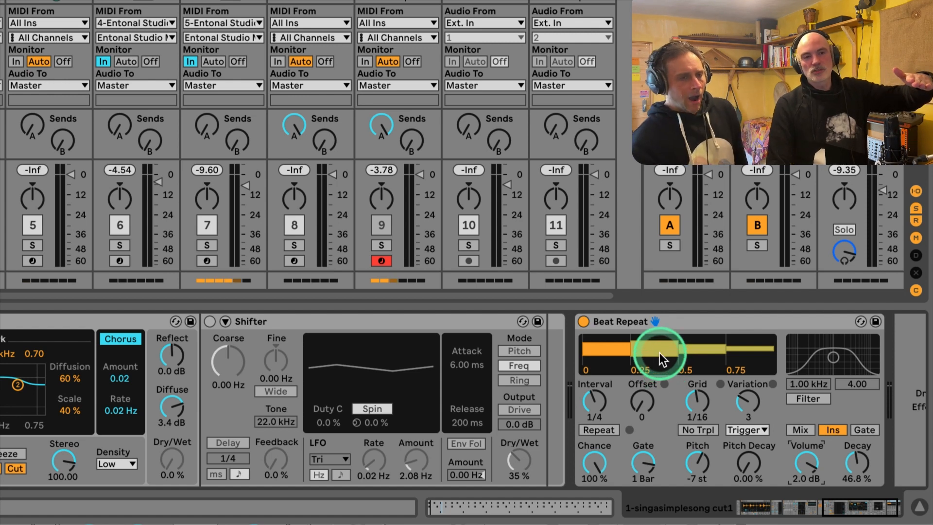
Set Pitch Decay to 100 %, audition it with Pitch at -10 st, return Pitch to 0 st, and raise Decay to 54.8 %.
double_click(690, 462)
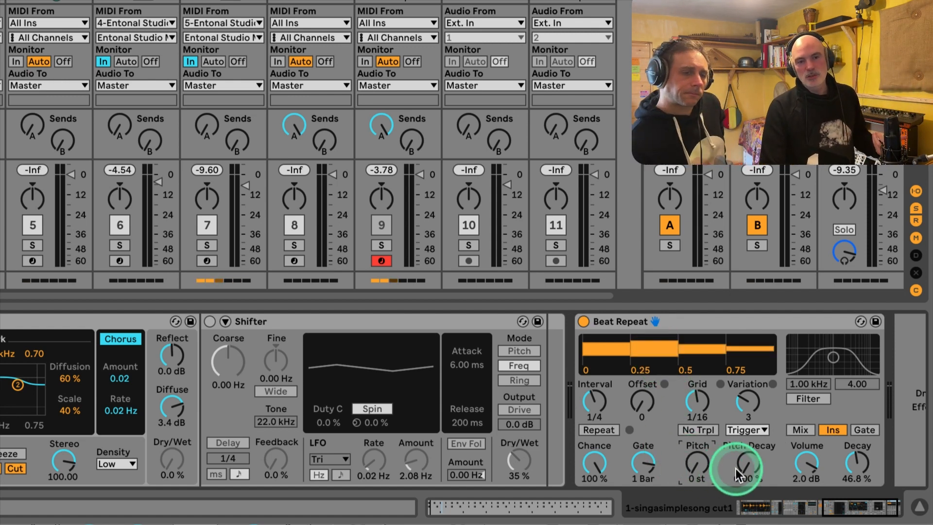
drag(748, 464, 748, 425)
mouse_move(693, 468)
mouse_down()
mouse_move(693, 488)
mouse_move(698, 464)
mouse_up()
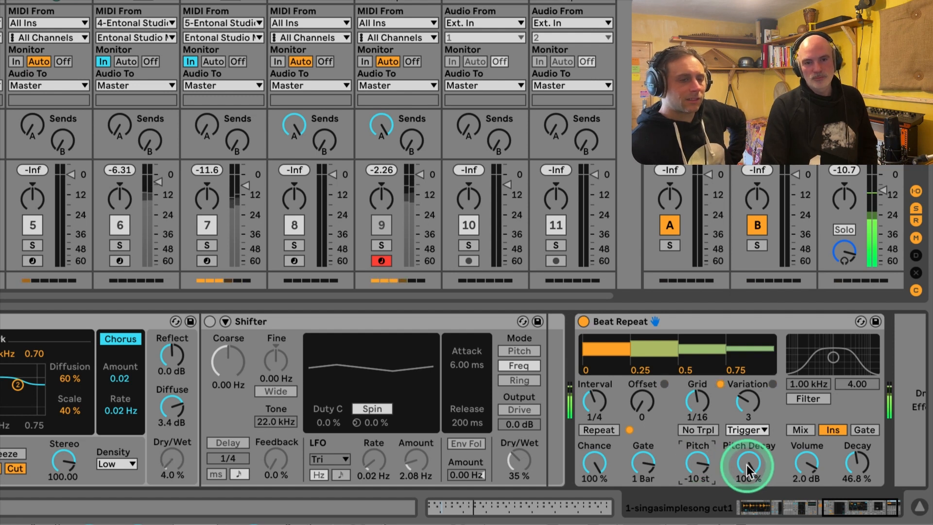
drag(702, 460, 703, 506)
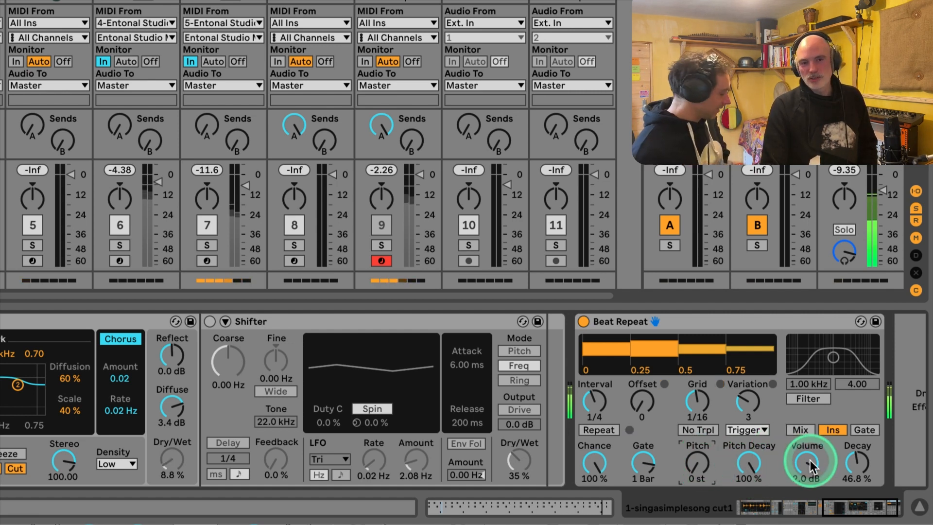
mouse_move(856, 462)
mouse_down()
mouse_move(855, 446)
mouse_move(856, 461)
mouse_up()
click(803, 429)
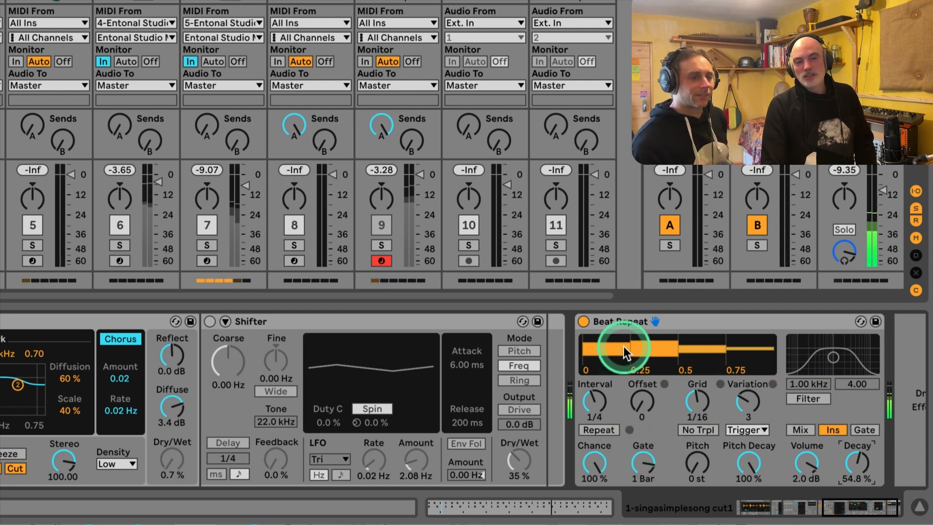
Enable Beat Repeat's filter, sweep it through 3.68 kHz and 443 Hz to 1.05 kHz with a width of 5.28, and switch it off.
click(807, 399)
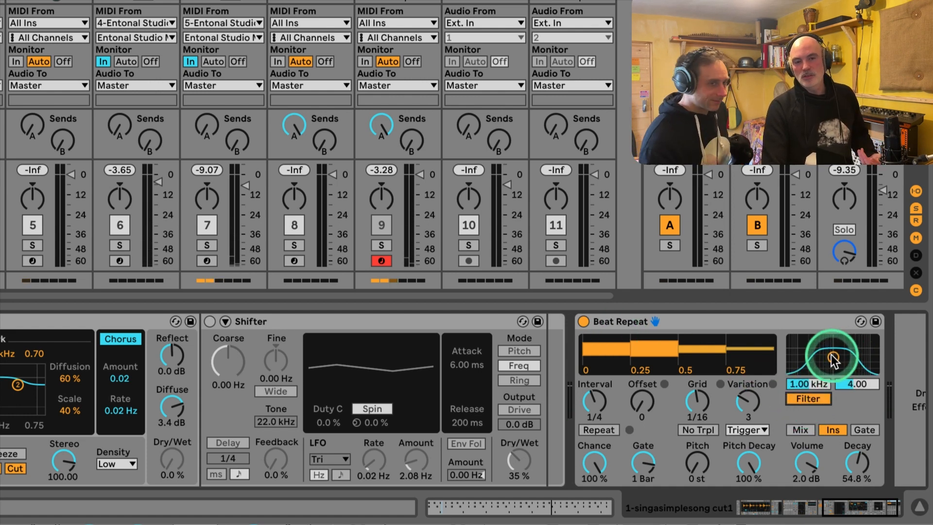
drag(833, 357, 841, 355)
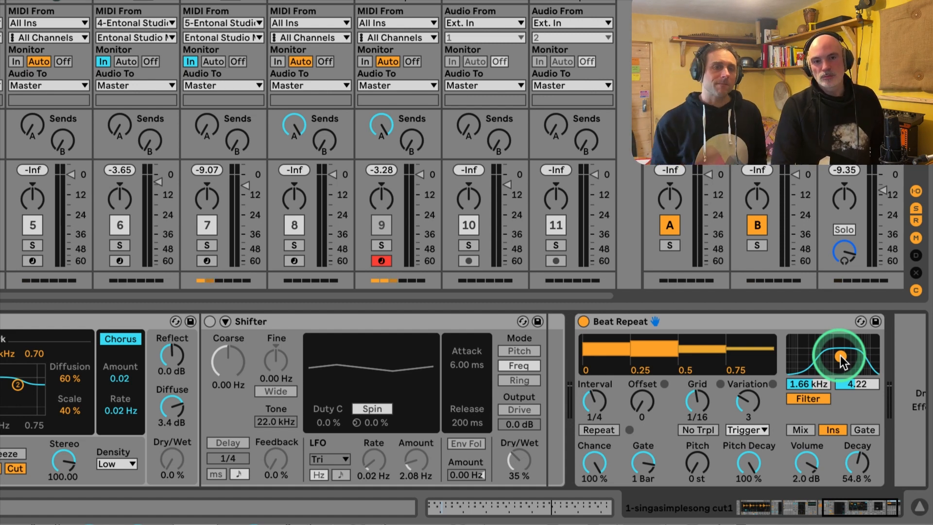
drag(841, 355, 852, 357)
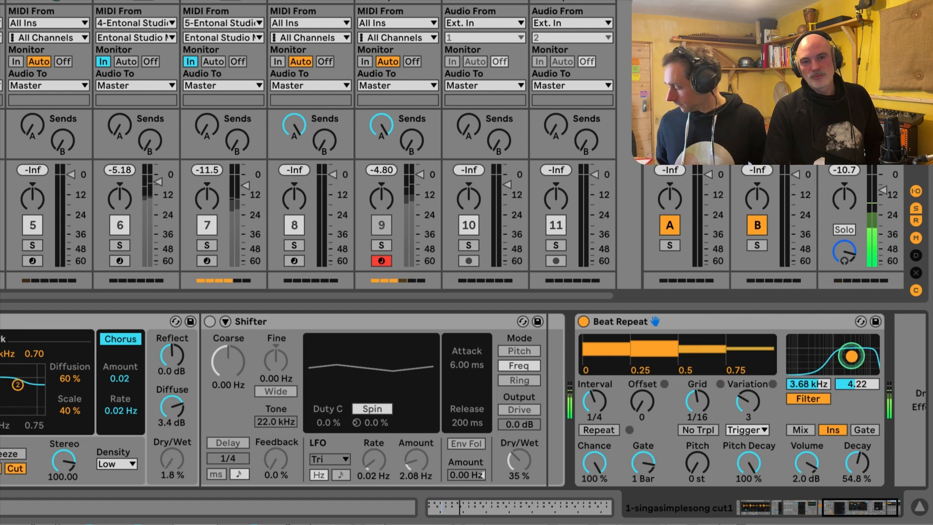
drag(852, 356, 822, 354)
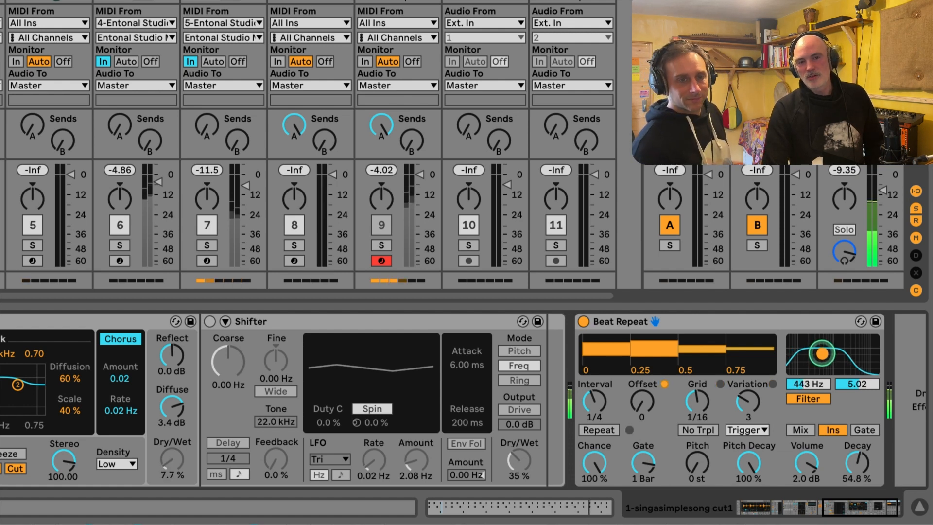
drag(822, 354, 834, 351)
click(809, 398)
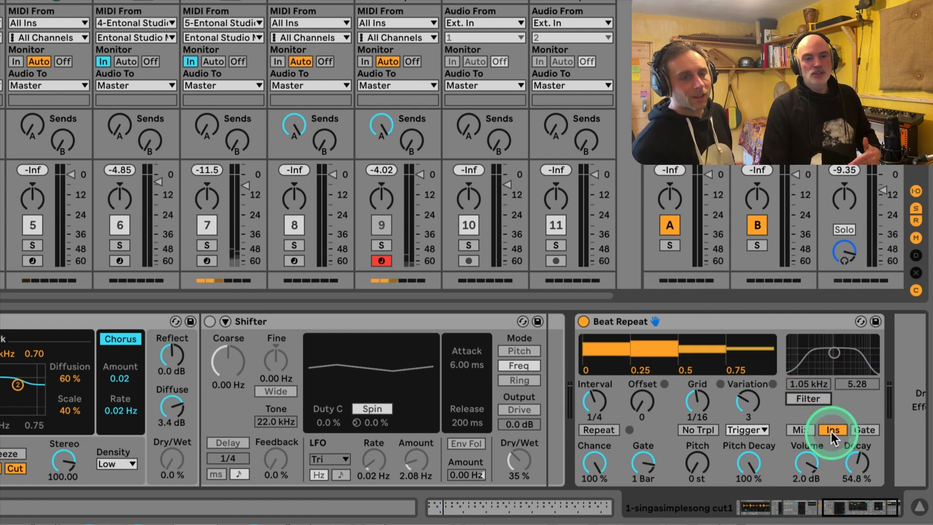
Set the Variation type to 1/4 and reset Decay to 0.00 % and Volume to 0.0 dB.
click(634, 319)
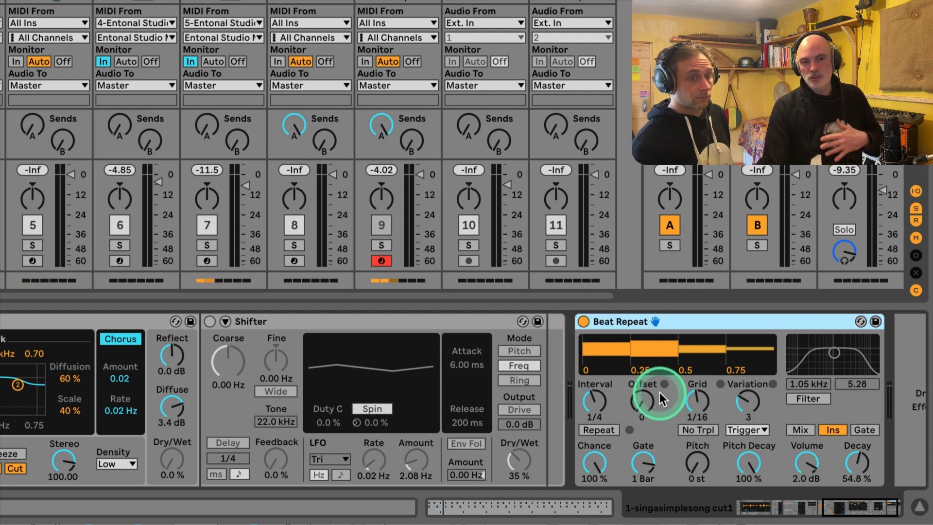
click(749, 430)
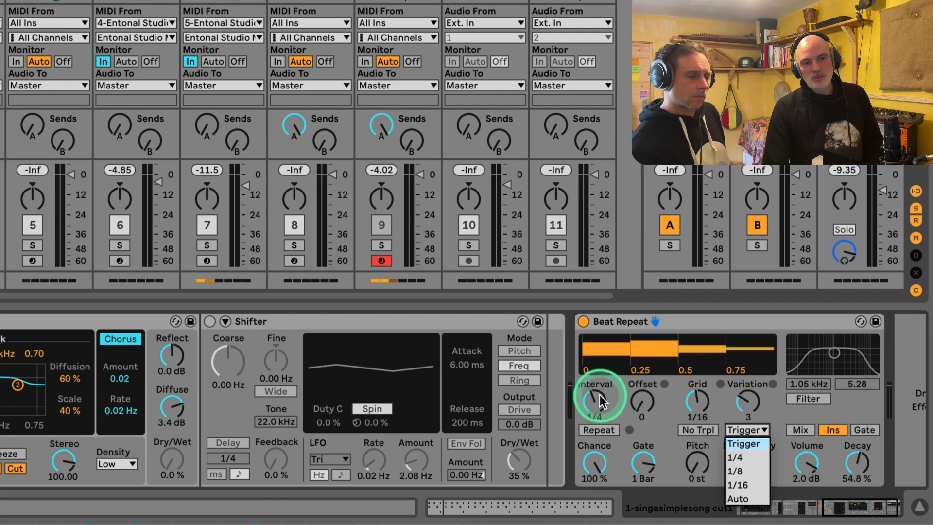
click(740, 453)
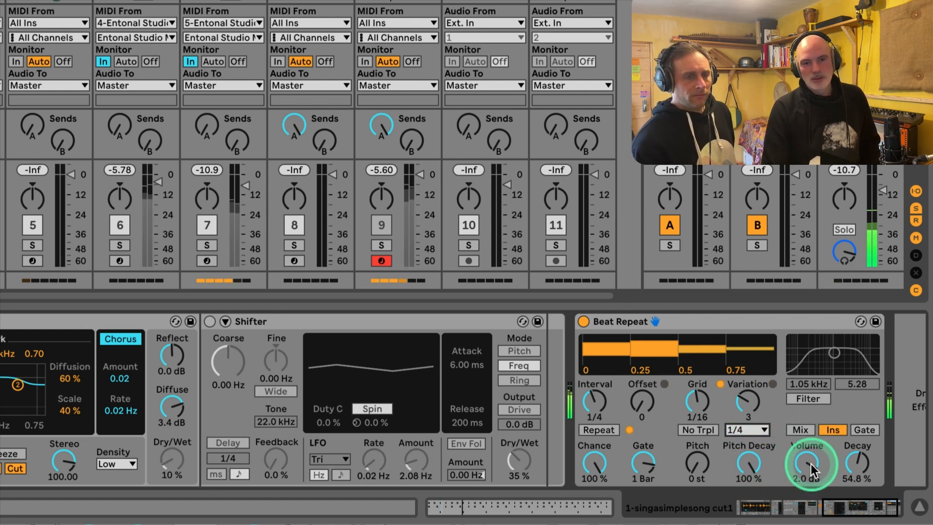
drag(854, 465, 811, 469)
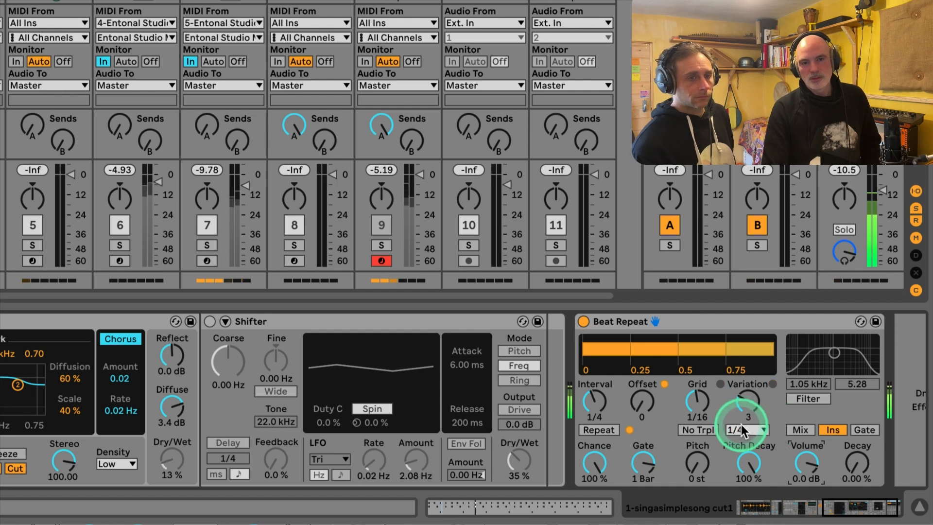
Audition the 1/8 and 1/16 Variation types, raise Variation to 10, and set the type to Auto.
click(756, 430)
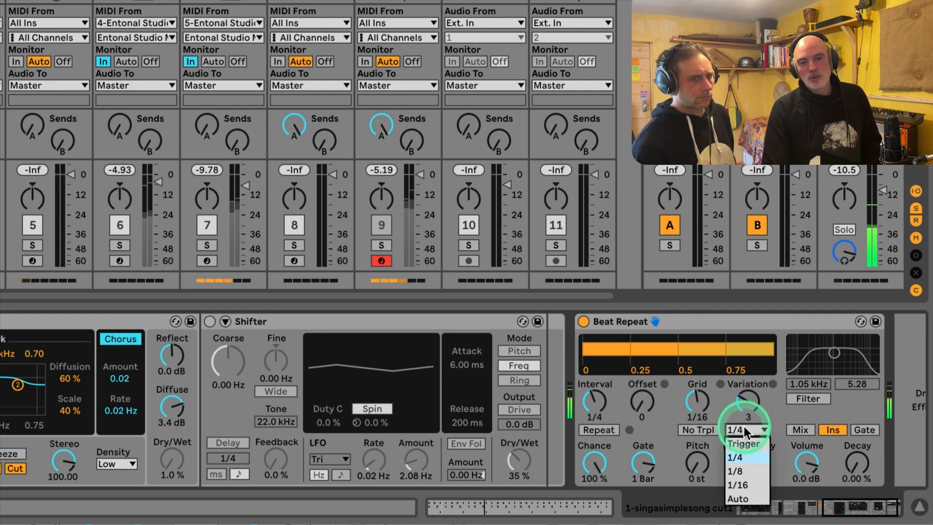
click(739, 470)
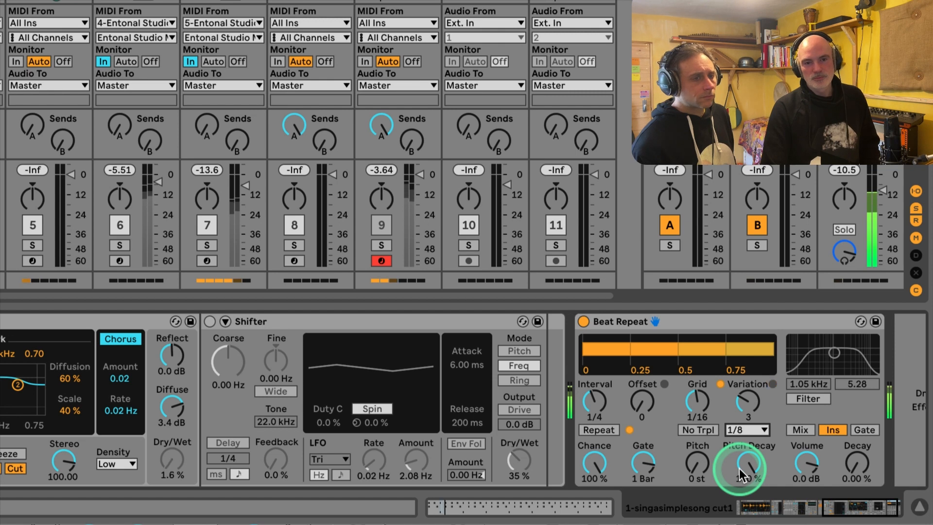
click(746, 430)
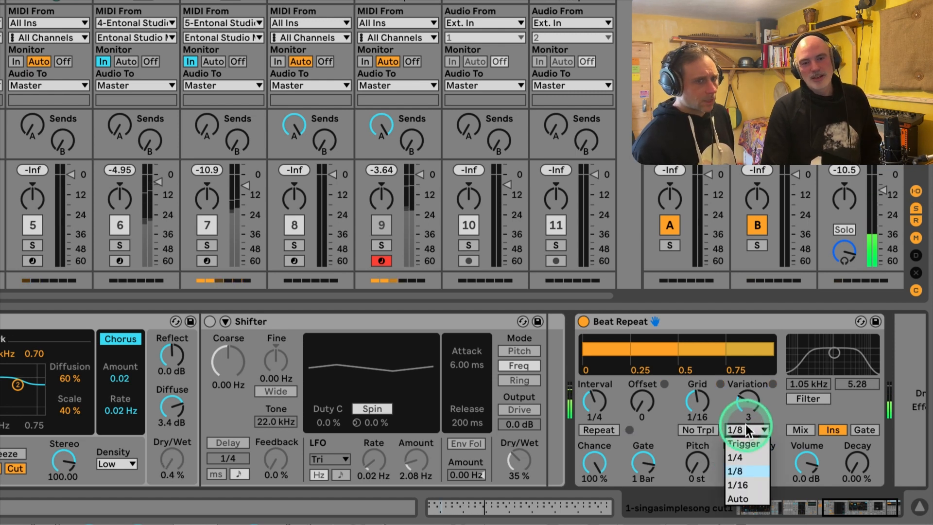
click(742, 481)
drag(741, 407, 744, 410)
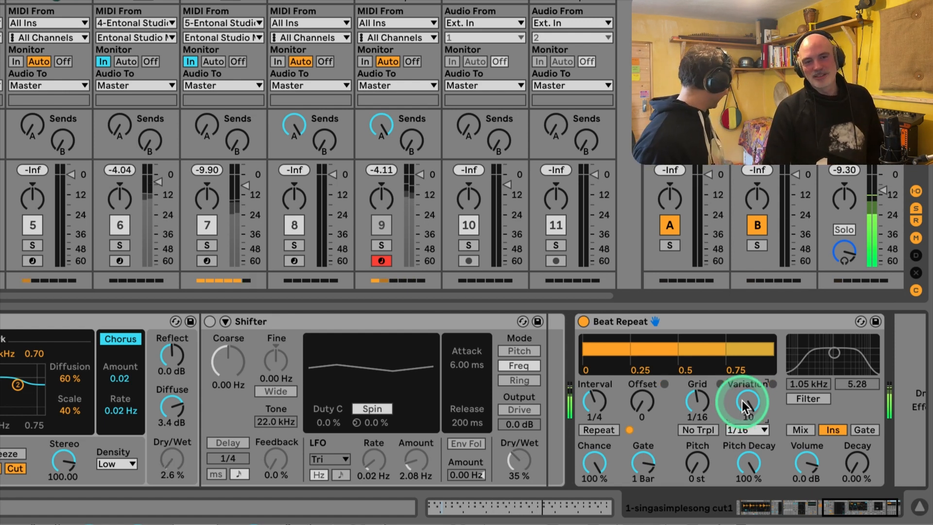
click(751, 428)
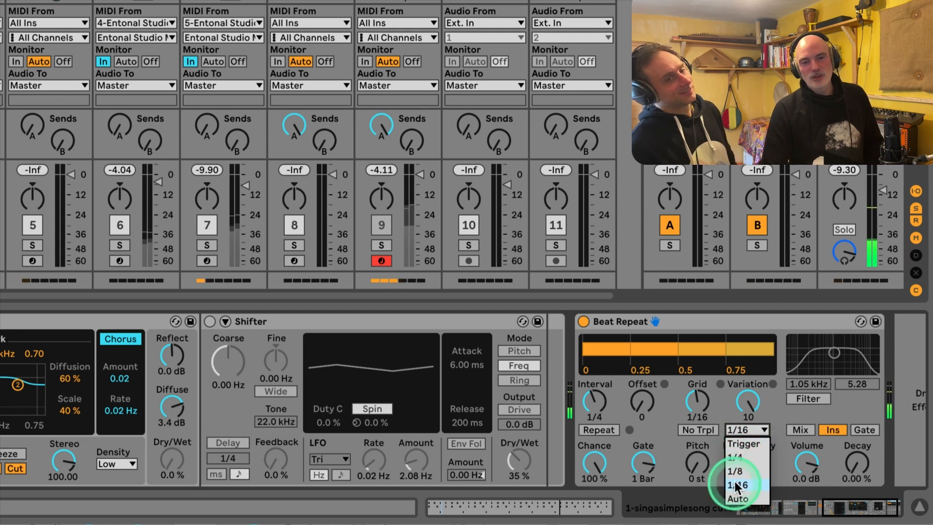
click(736, 498)
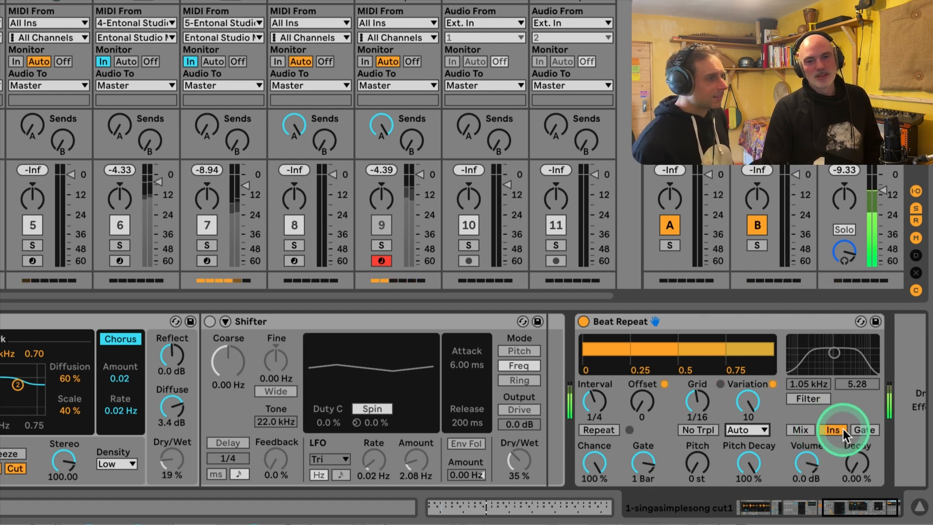
Audition Beat Repeat's Gate output mode during playback, keep Decay at 0.00 %, and return to Insert mode.
click(860, 429)
key(space)
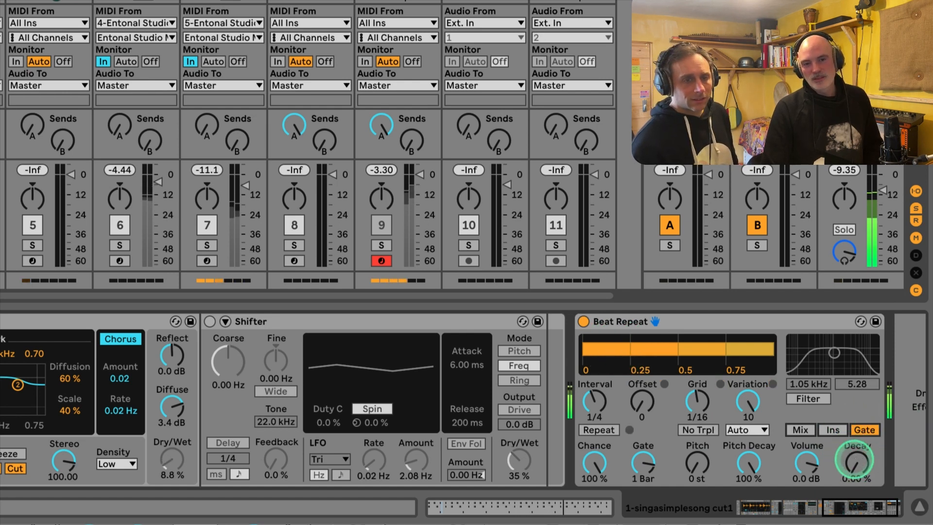
drag(856, 464, 855, 486)
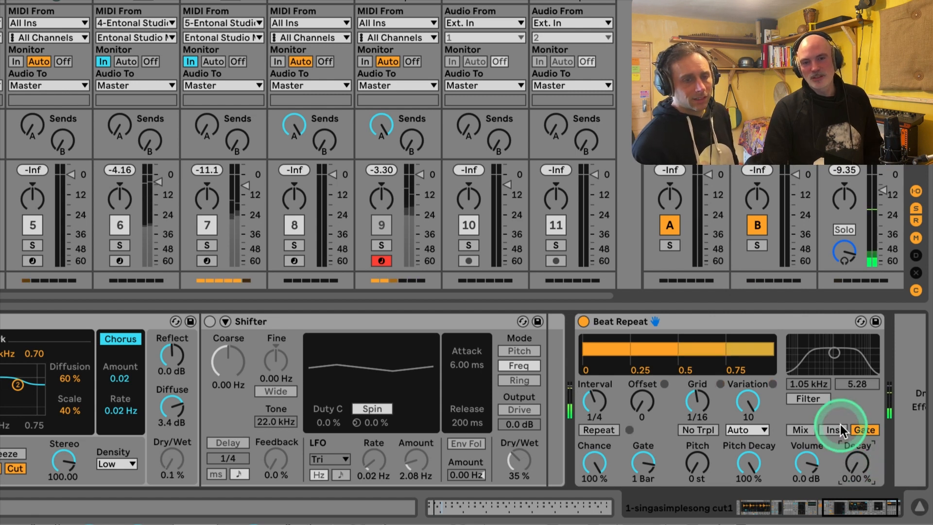
click(833, 428)
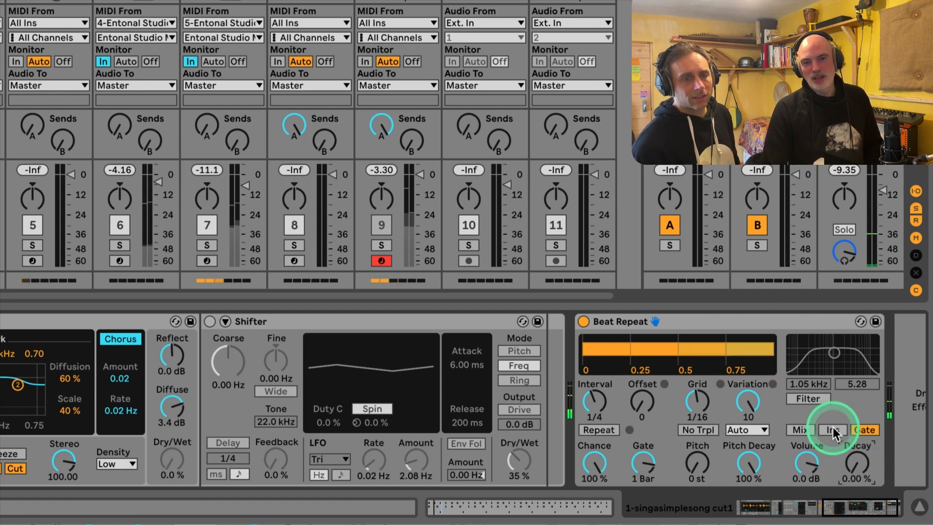
Deactivate the existing Beat Repeat and add a fresh Beat Repeat after it at the end of the device chain.
click(647, 318)
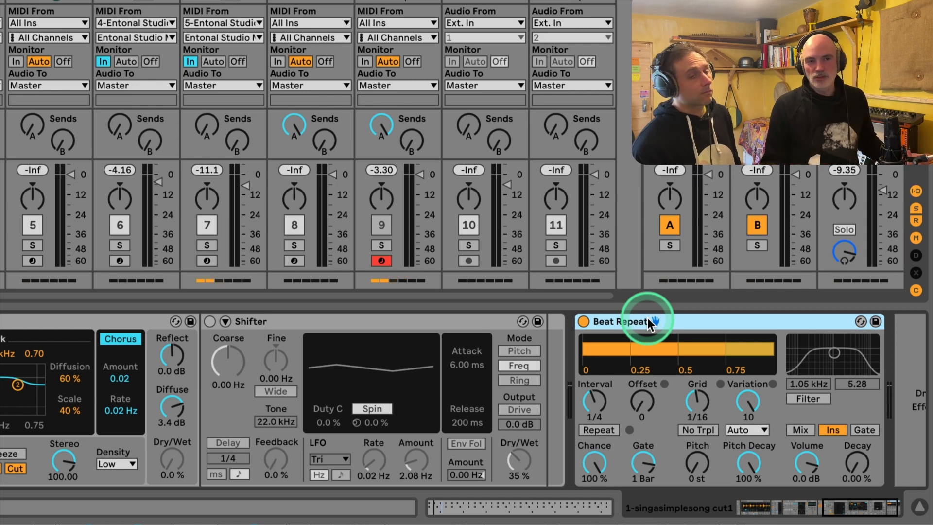
click(583, 322)
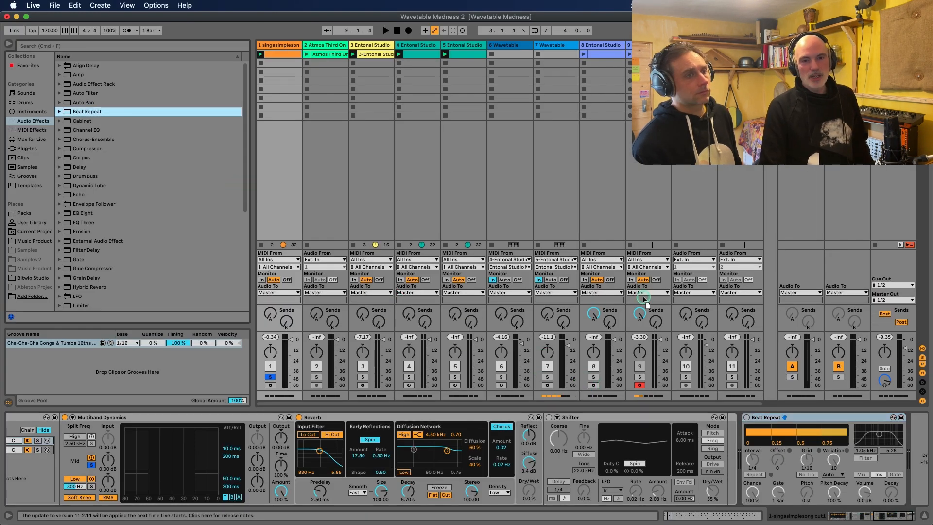
drag(695, 394, 884, 440)
scroll(826, 424, right, 2)
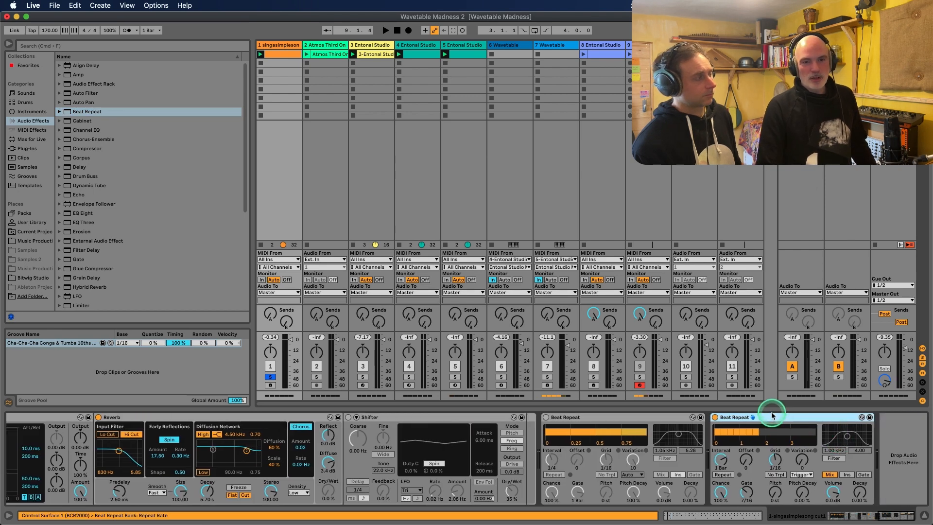
Duplicate the new Beat Repeat twice and turn on Repeat in all three copies.
key(super+d)
key(super+d)
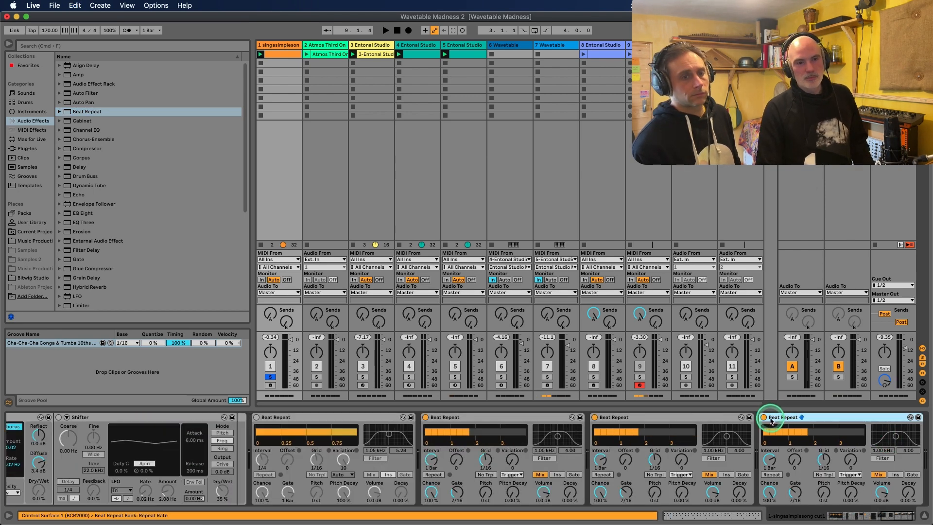
click(484, 417)
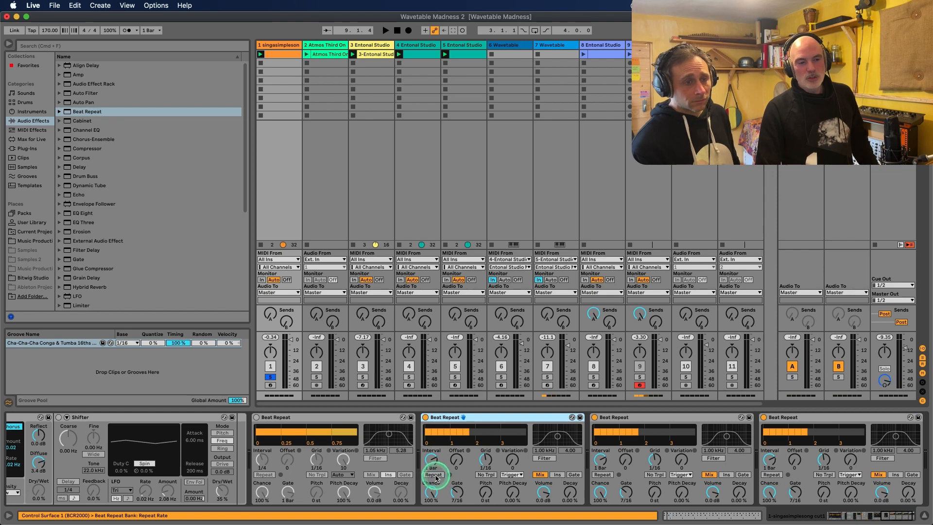
click(434, 475)
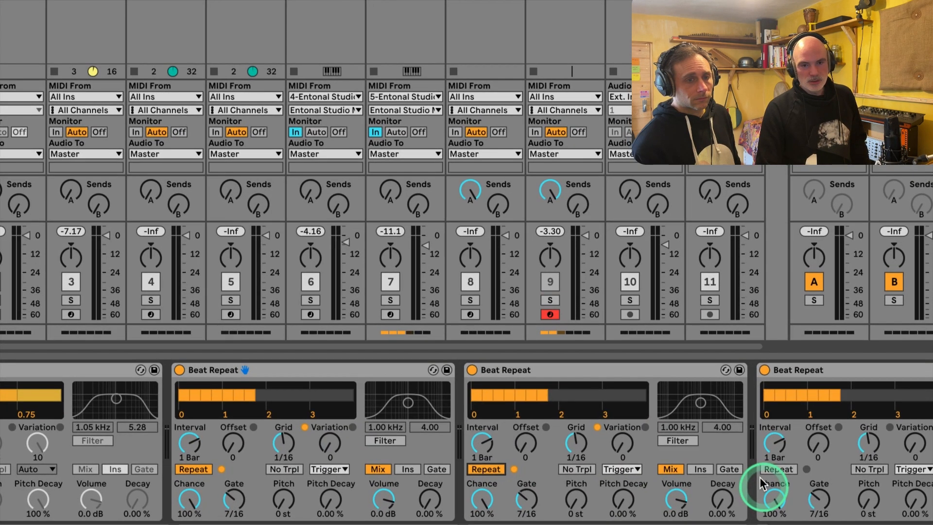
click(780, 468)
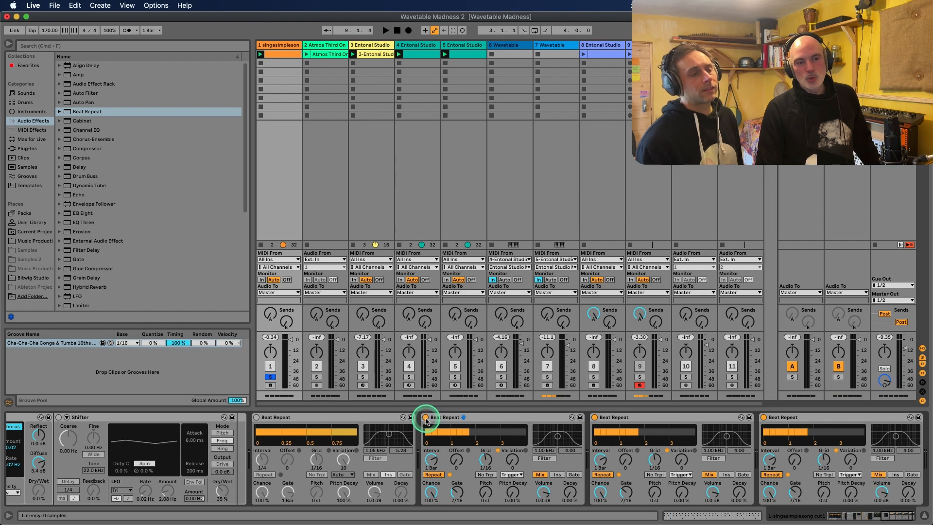
Deactivate the three newly chained Beat Repeat devices.
click(426, 418)
click(593, 421)
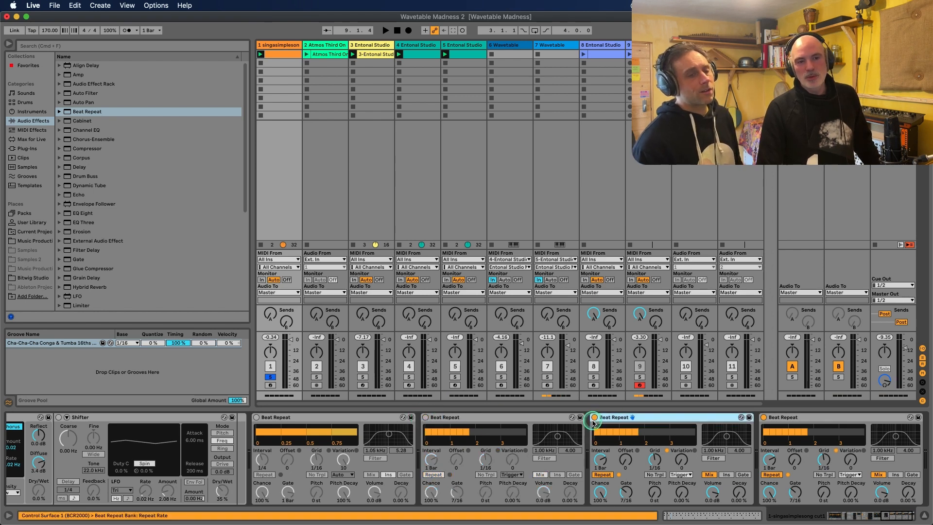
click(594, 418)
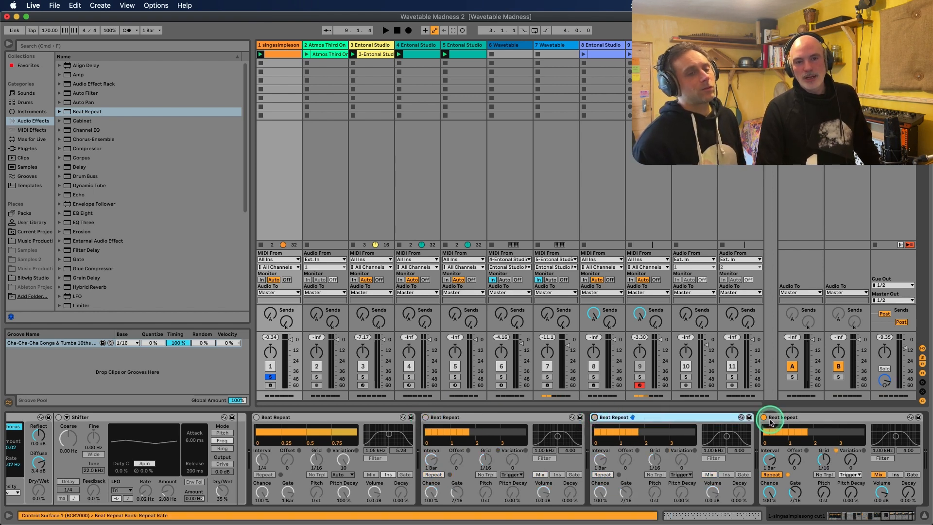
click(765, 418)
Set Grid to 1/4 on the first new Beat Repeat and to 1/6 on the second.
click(485, 461)
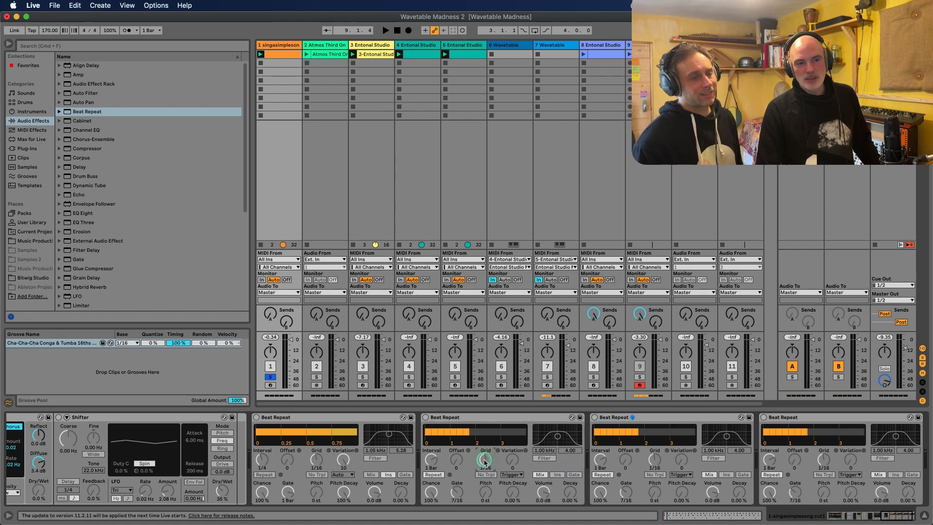
drag(484, 460, 489, 460)
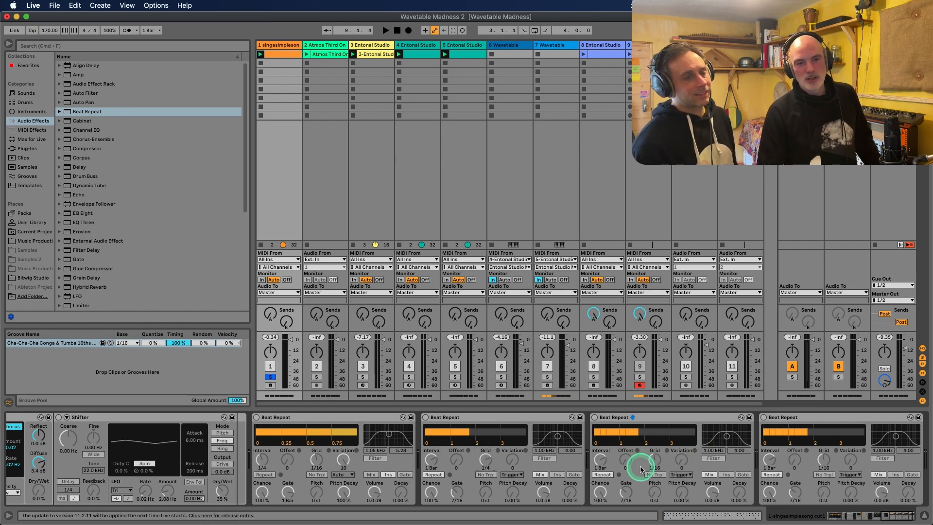
drag(659, 463, 659, 452)
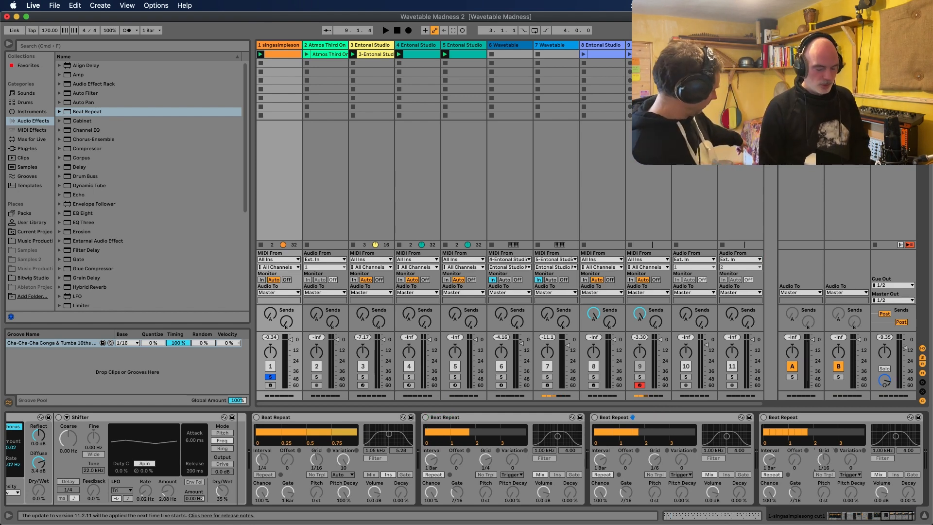
Map the computer keys A, S and D to the on/off switches of the first, second and third new Beat Repeats.
key(super+k)
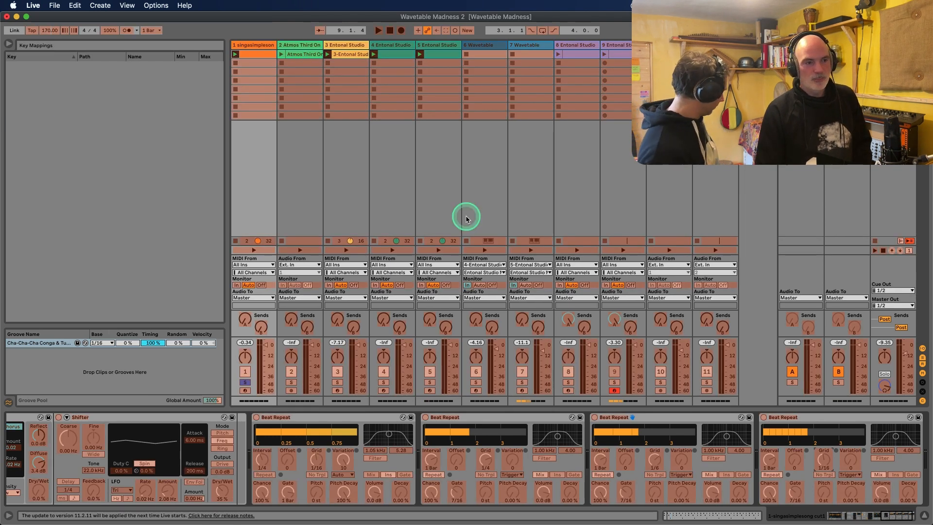
click(426, 418)
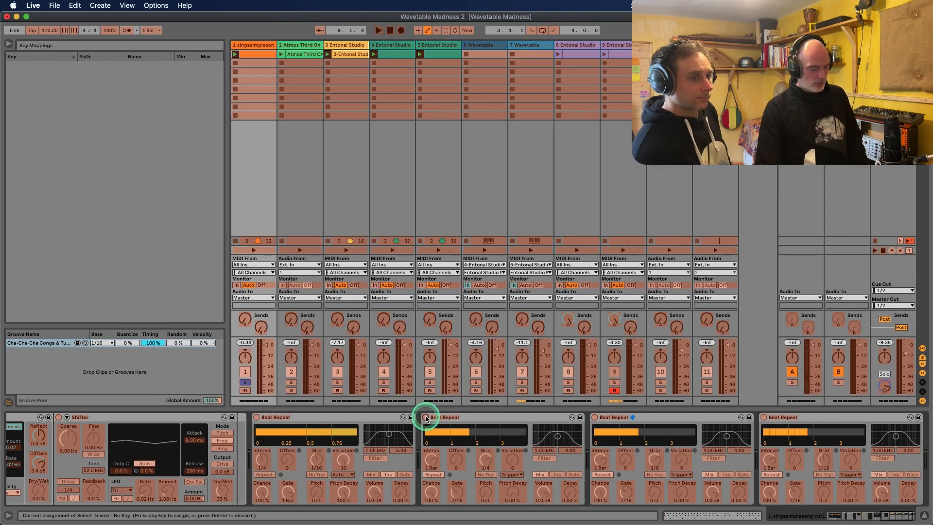
key(a)
click(595, 417)
key(s)
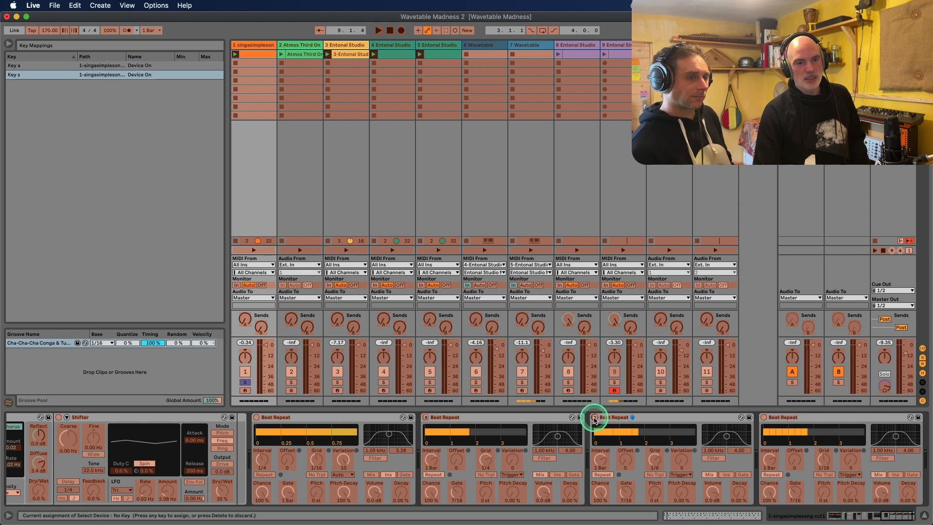
click(763, 419)
key(d)
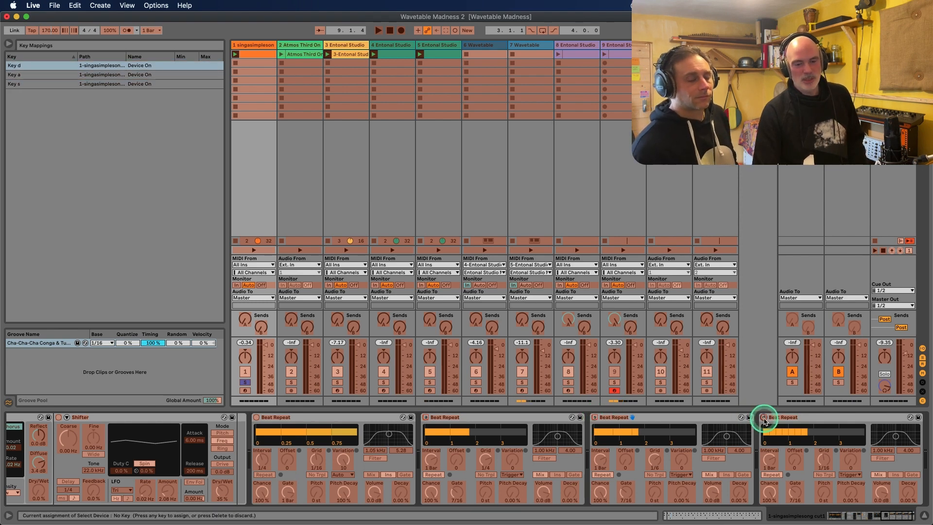
key(super+k)
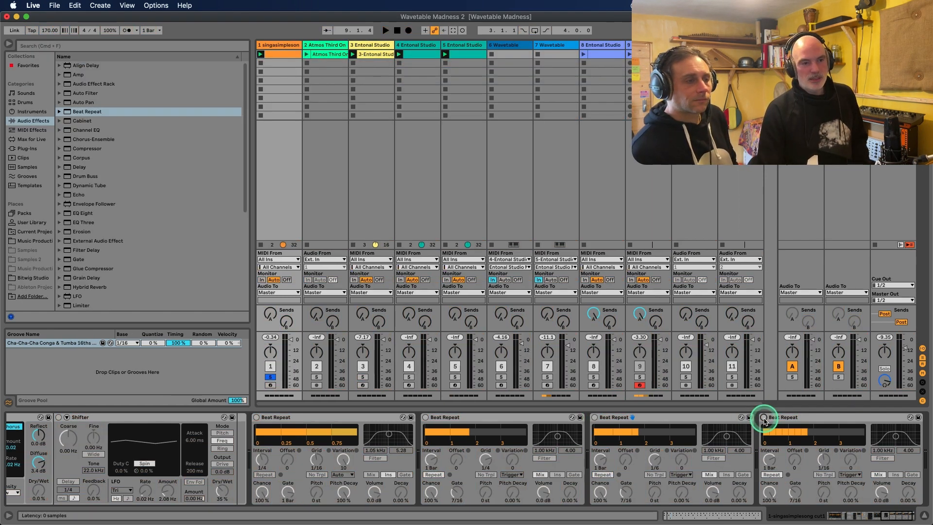
Test the A, S and D mappings by toggling the three Beat Repeats on and off with playback stopped.
key(a)
key(s)
key(d)
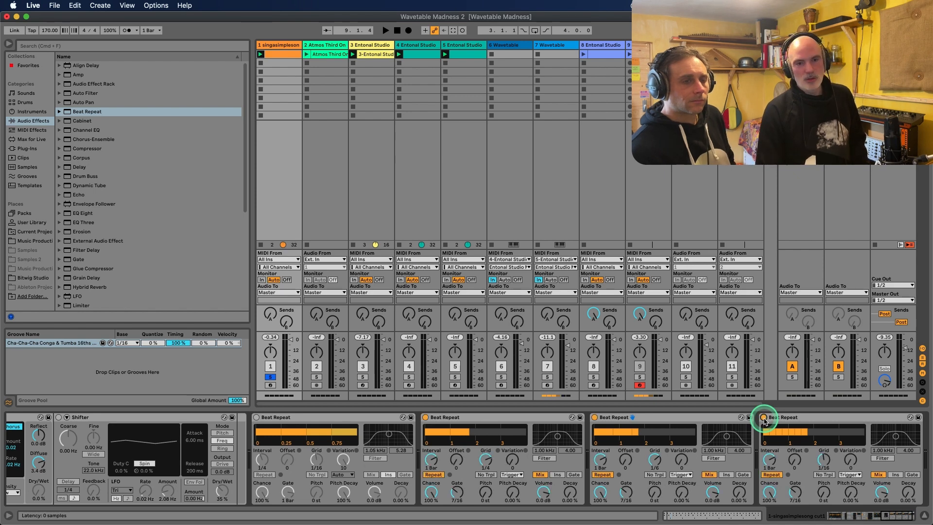
key(a)
key(s)
key(d)
key(a)
key(s)
key(d)
key(a)
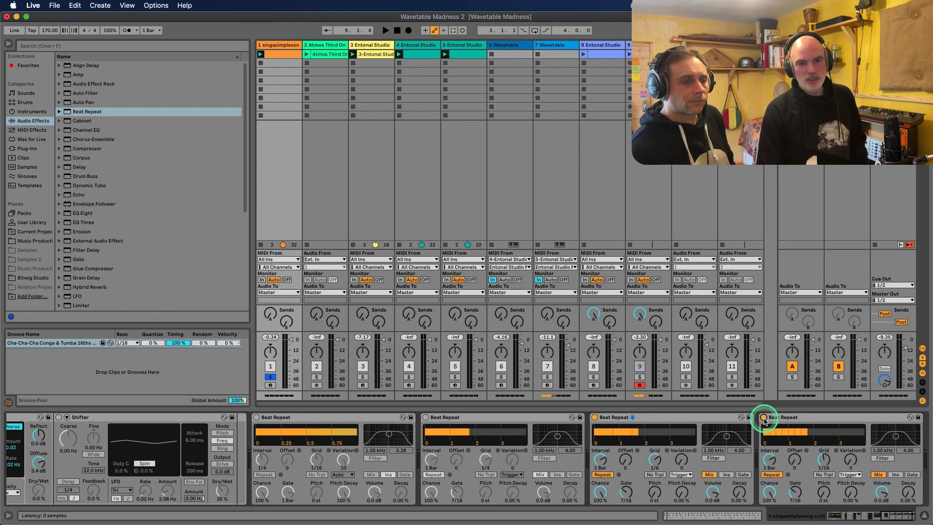
key(s)
key(d)
key(a)
key(s)
key(d)
key(a)
key(s)
key(d)
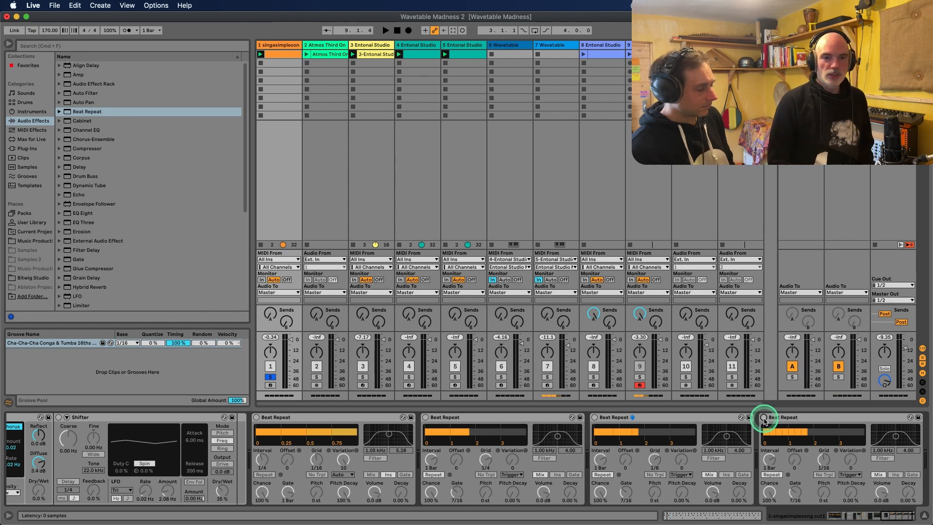
Play the break and audition the three Beat Repeats by switching them on and off singly and in combination, and stop playback.
key(space)
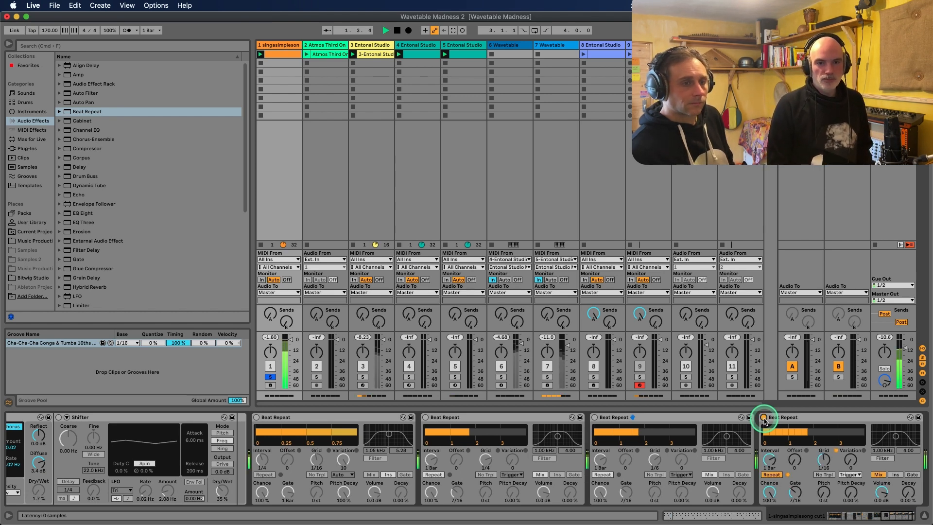
key(d)
key(d)
key(s)
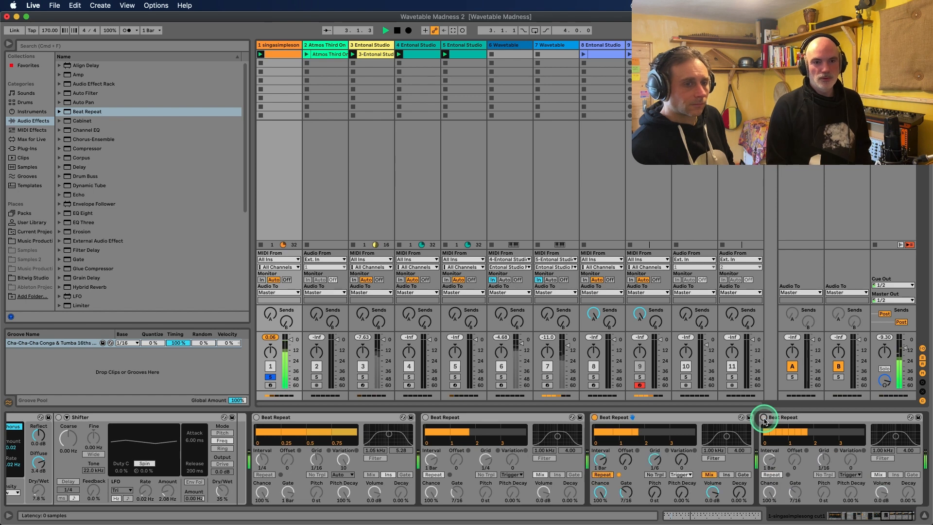
key(s)
key(a)
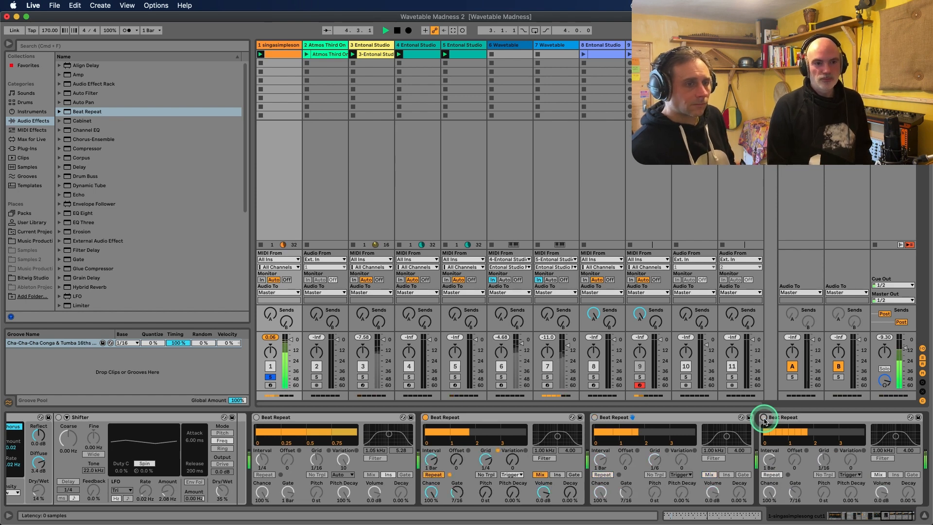
key(s)
key(s)
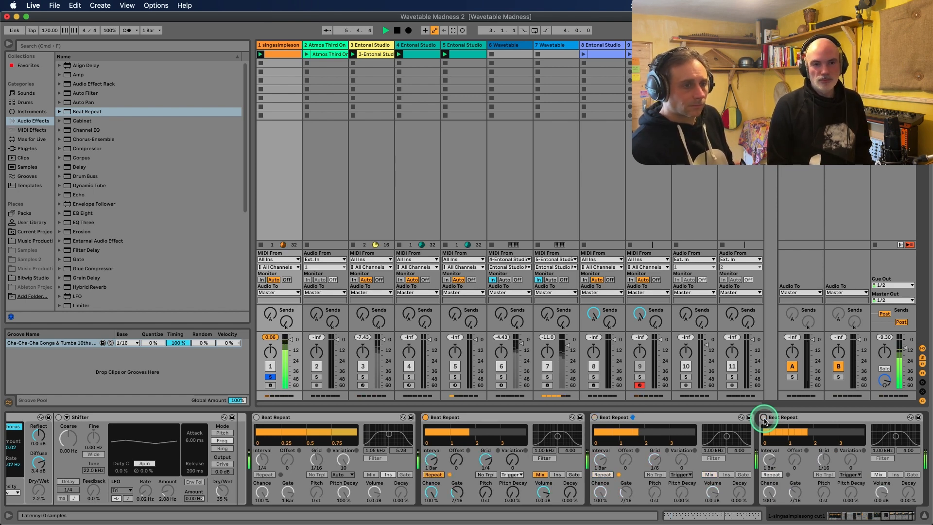
key(d)
key(d)
key(s)
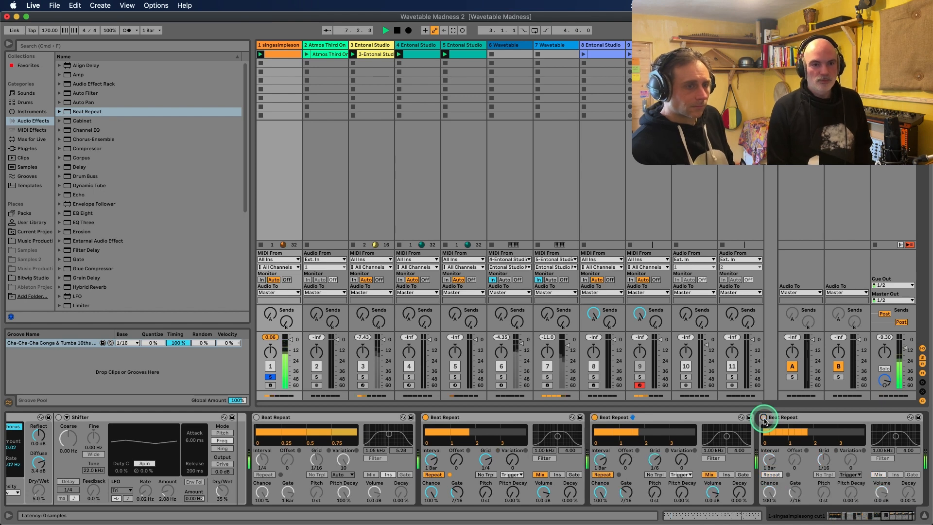
key(a)
key(s)
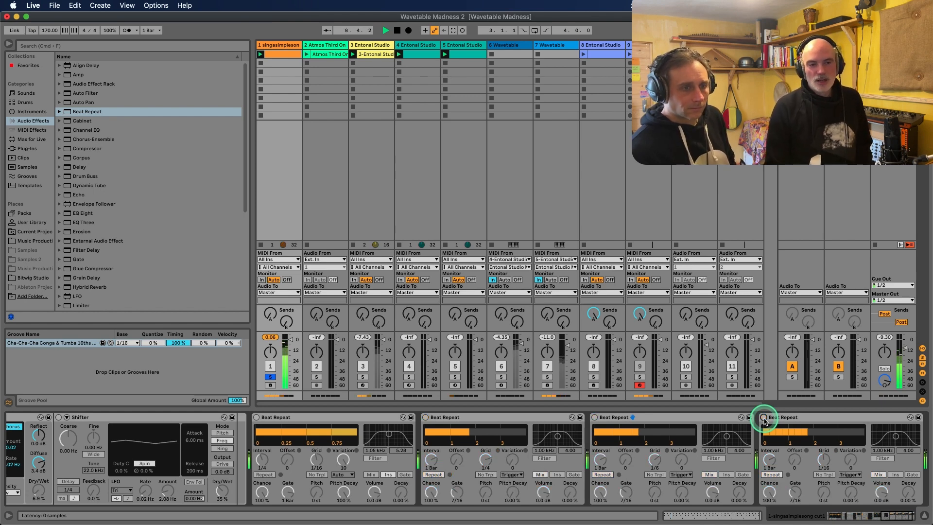
key(space)
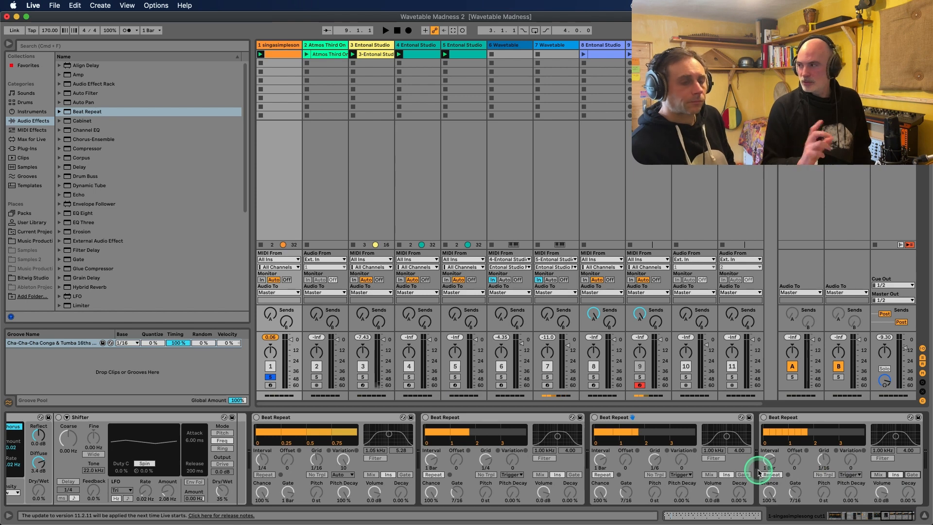
key(space)
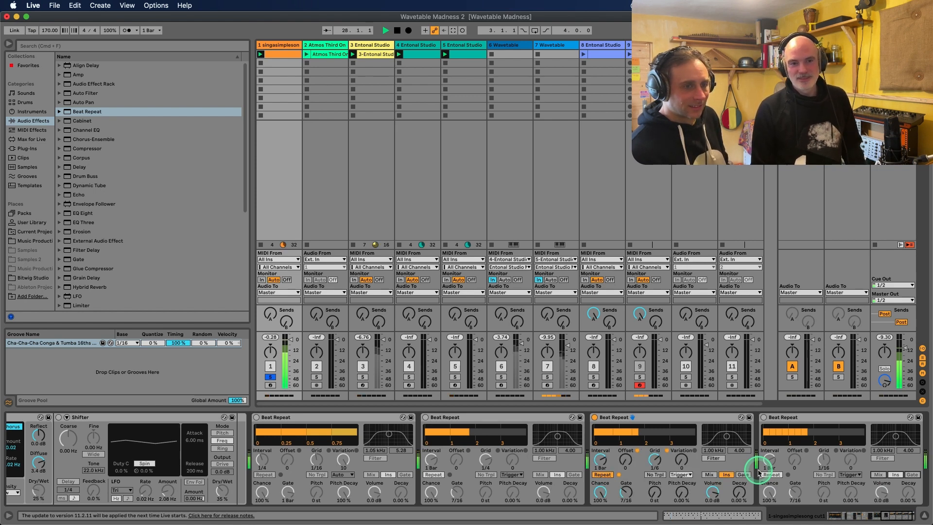
key(space)
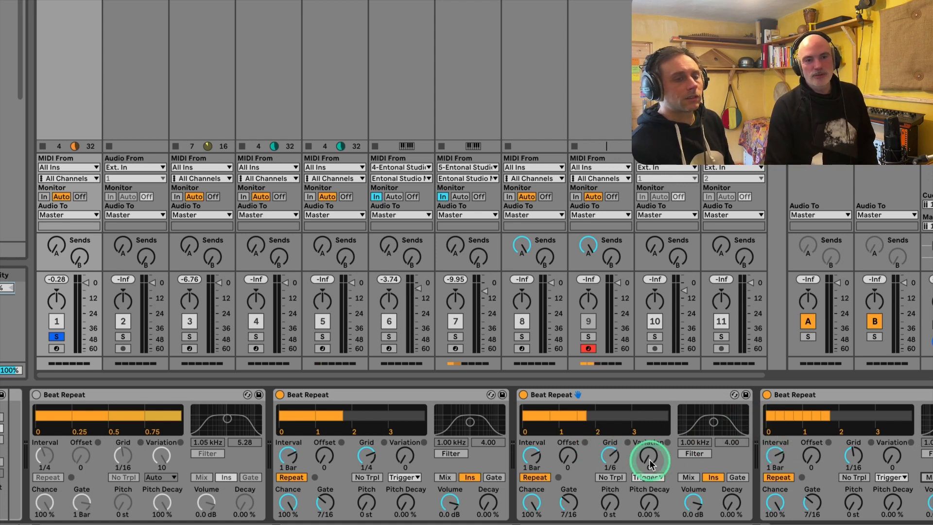
Set Variation to 5 and Pitch to -12 st on the last Beat Repeat in the chain.
scroll(649, 464, right, 3)
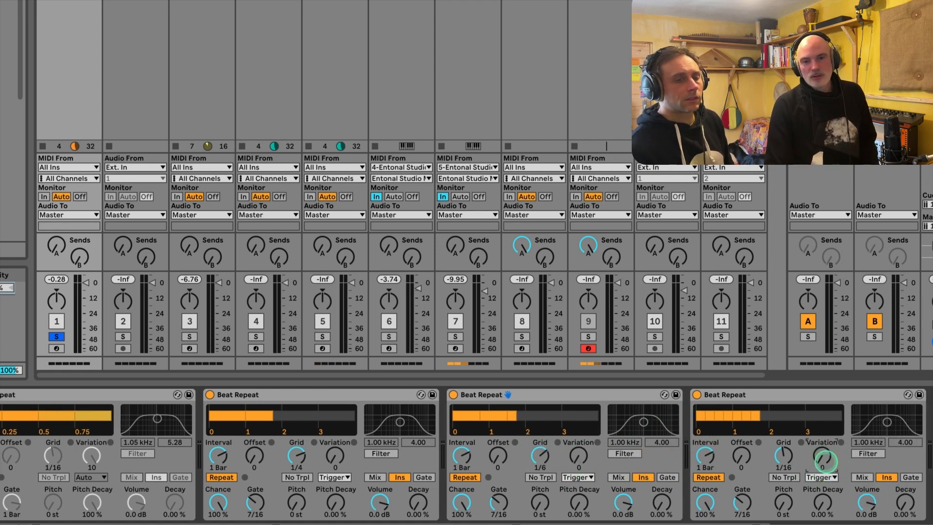
drag(826, 461, 824, 462)
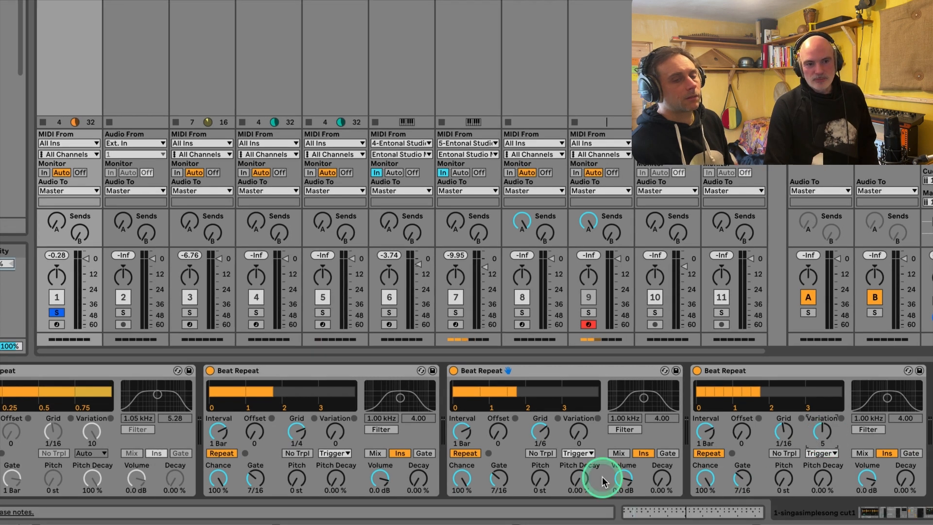
drag(787, 488, 788, 488)
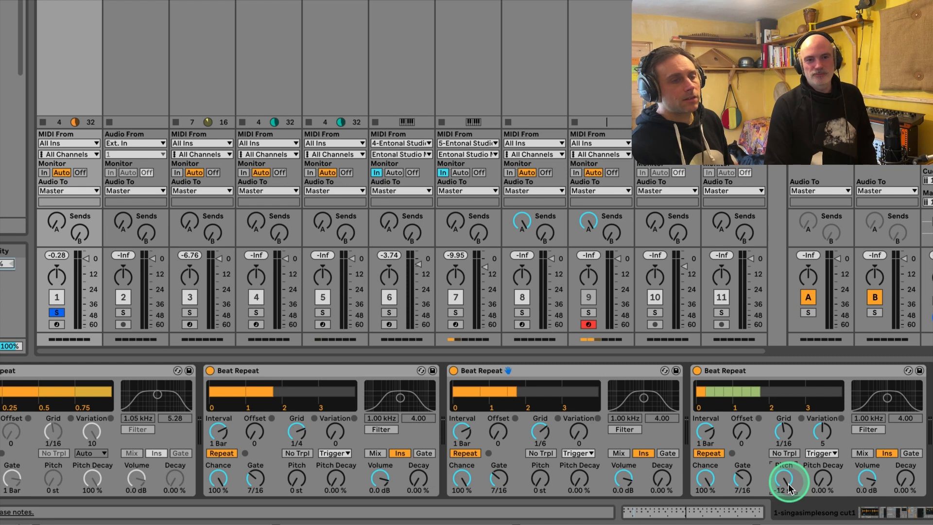
Switch off the three mapped Beat Repeats, start playback, and audition them until only the last one is active.
key(0)
key(0)
key(0)
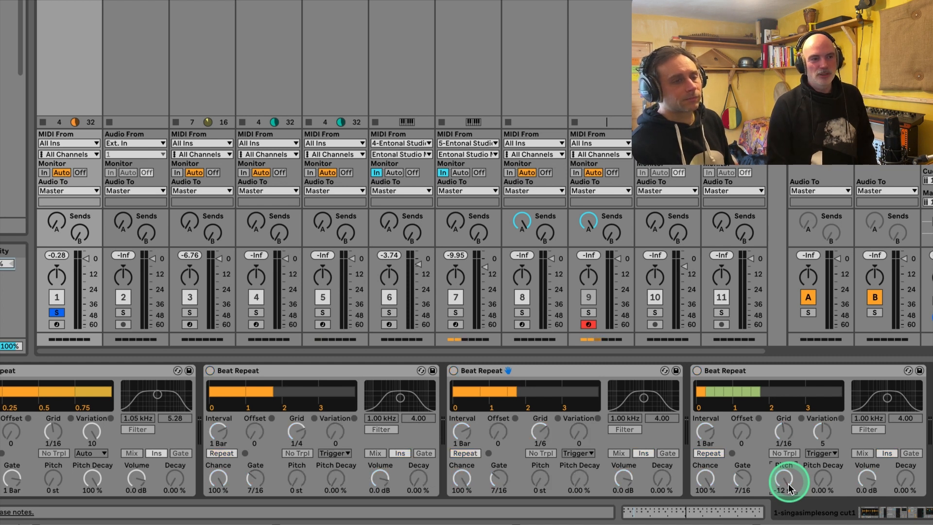
key(space)
key(0)
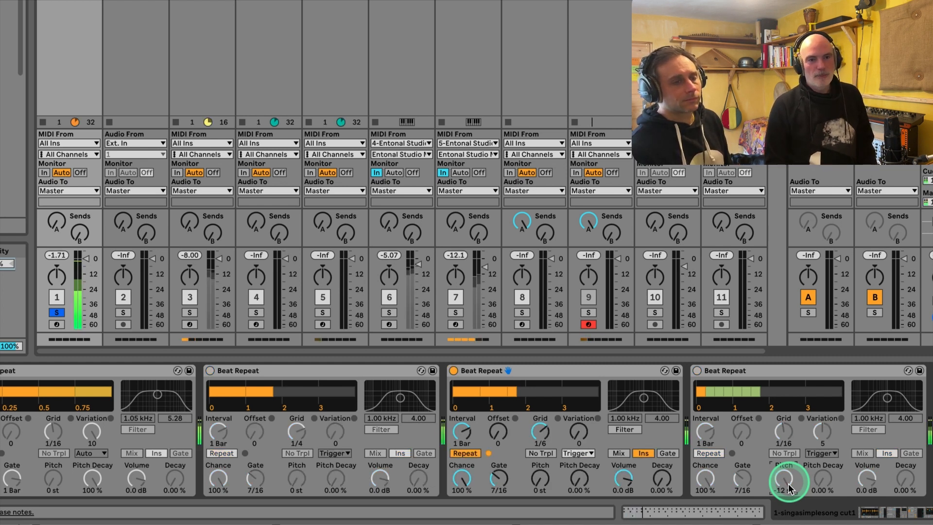
key(0)
key(0)
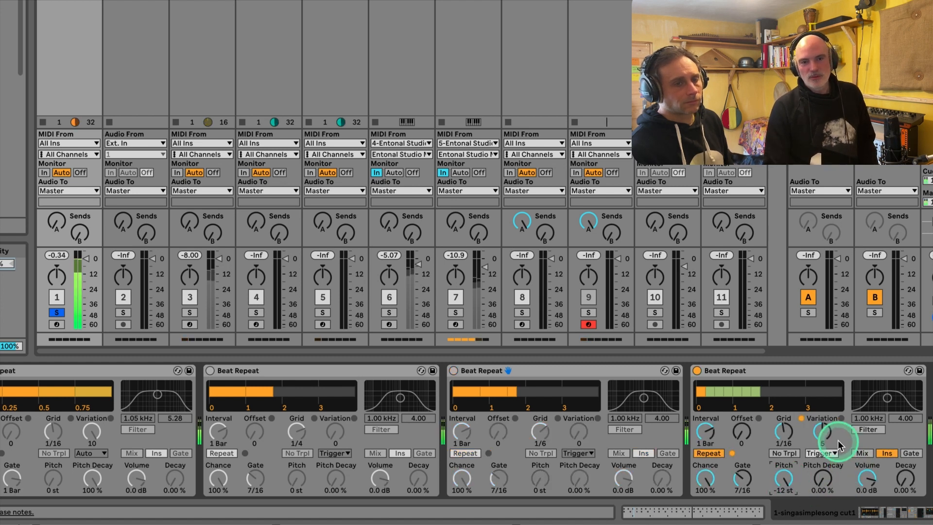
Set the last Beat Repeat's Variation type to 1/4 and reset its Pitch to 0 st.
click(823, 454)
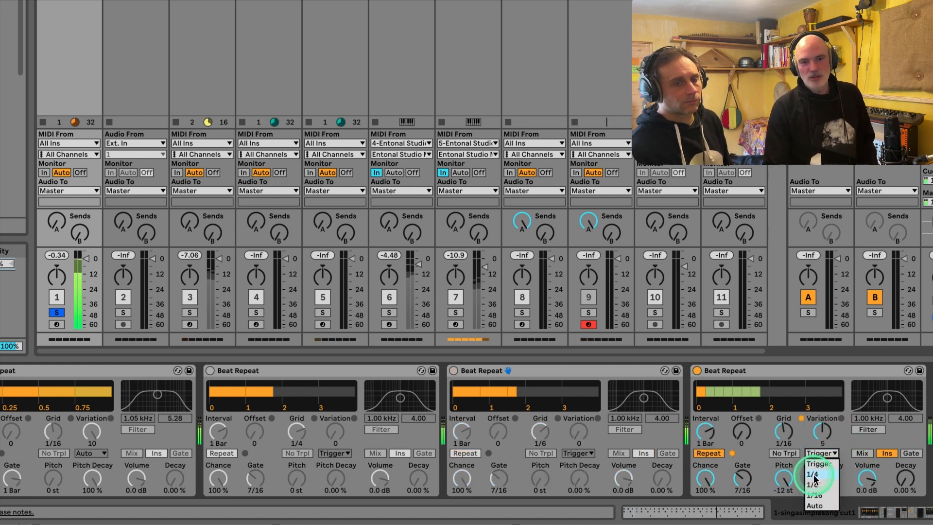
click(816, 474)
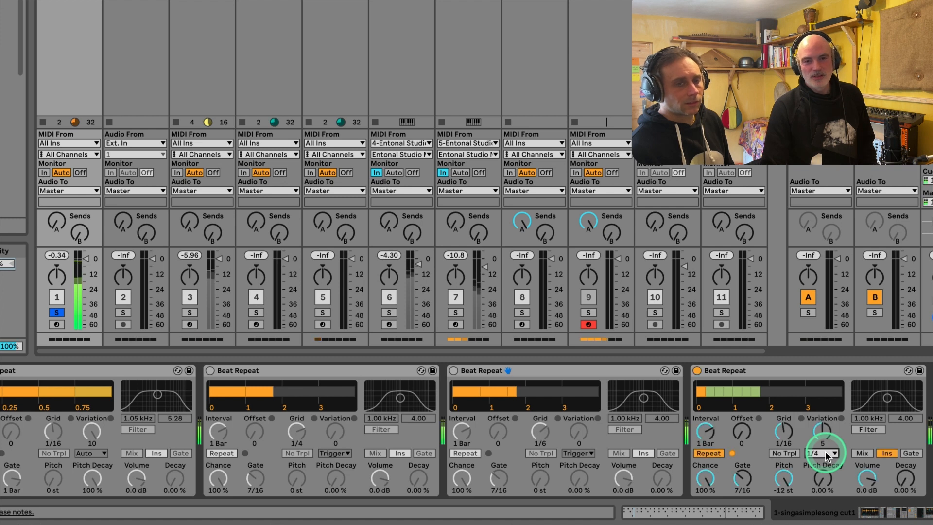
double_click(784, 481)
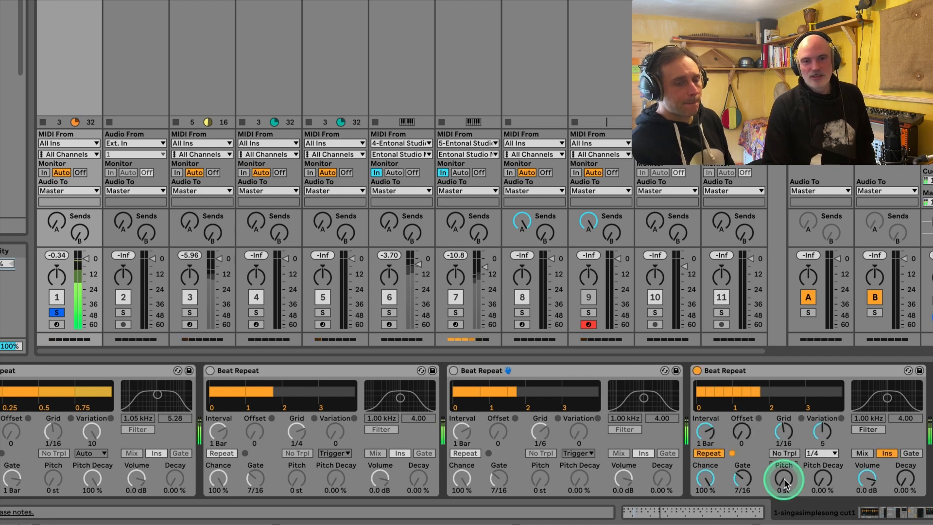